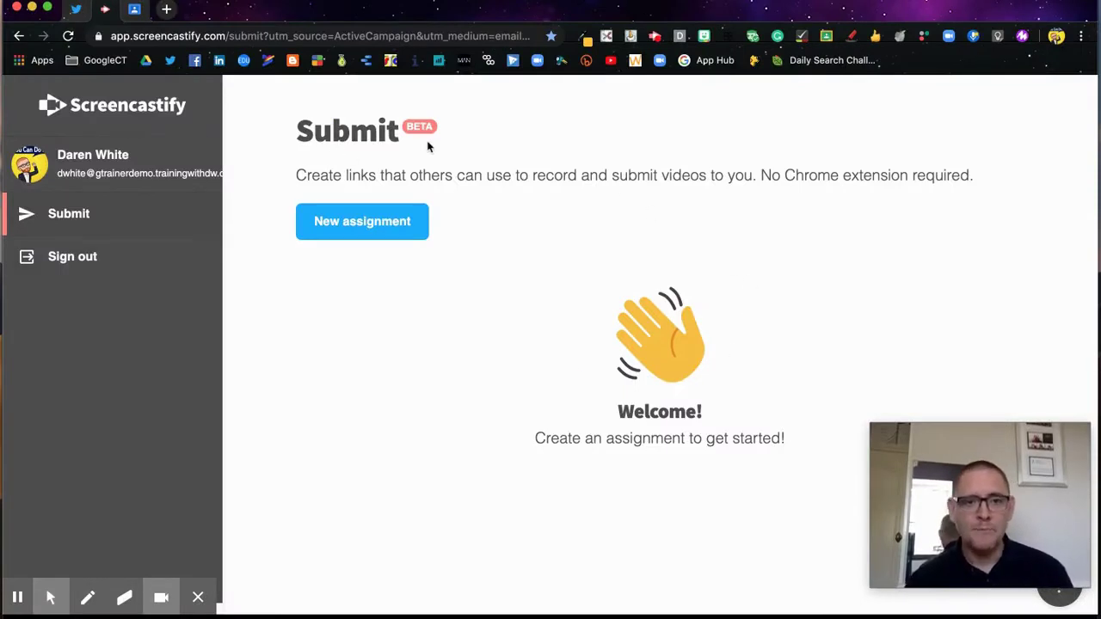
# Start a new Screencastify assignment titled 'Online Training'
pyautogui.click(358, 232)
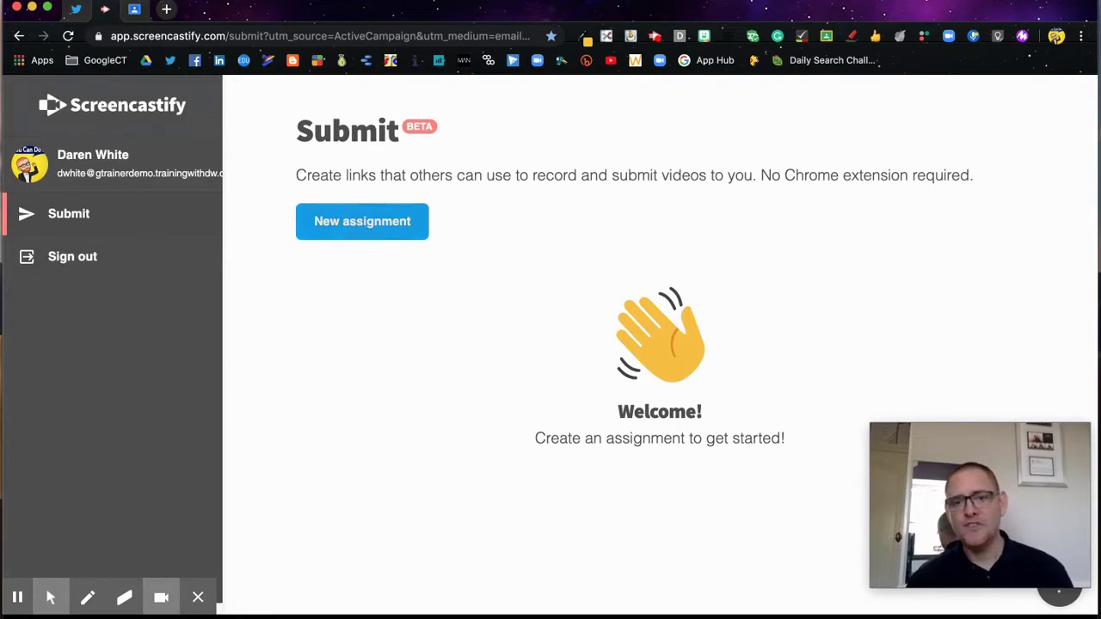
pyautogui.click(368, 226)
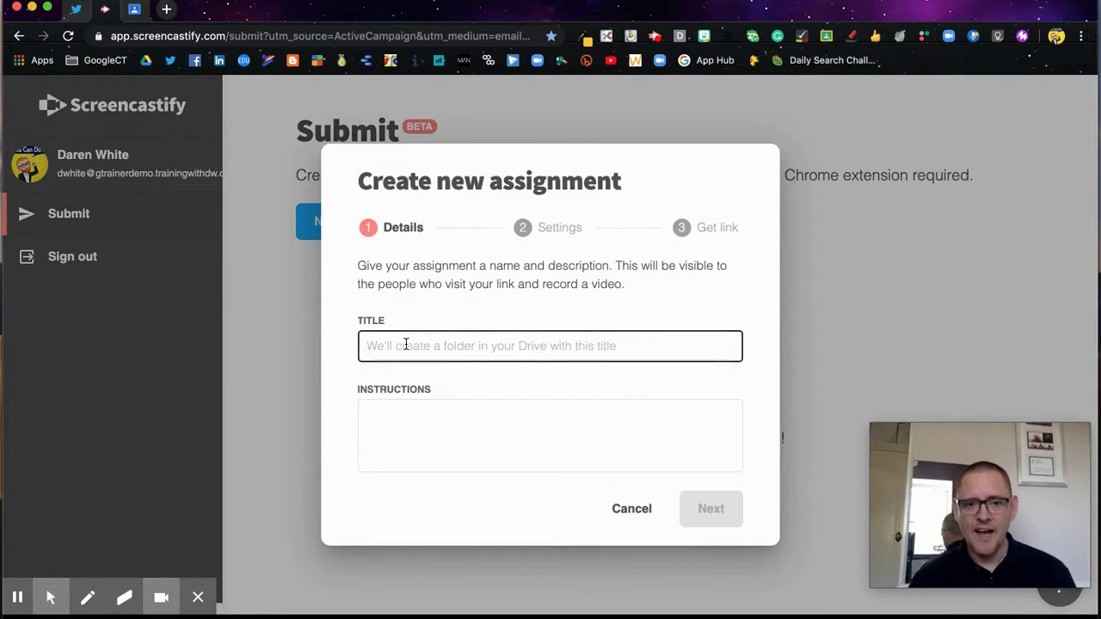
pyautogui.click(405, 345)
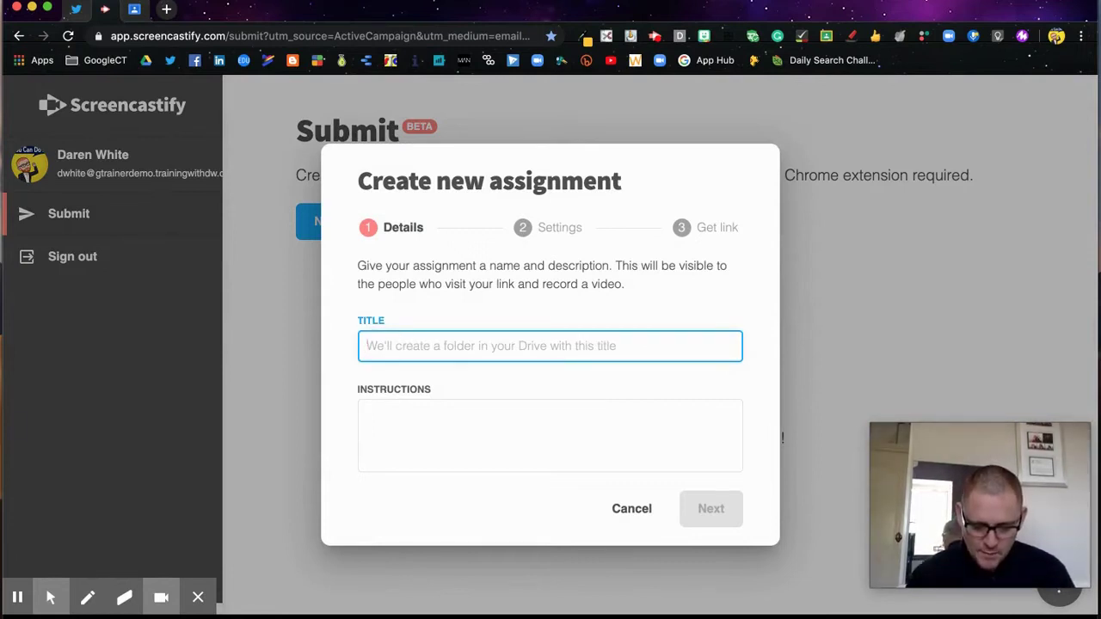
pyautogui.write('Online Trainin')
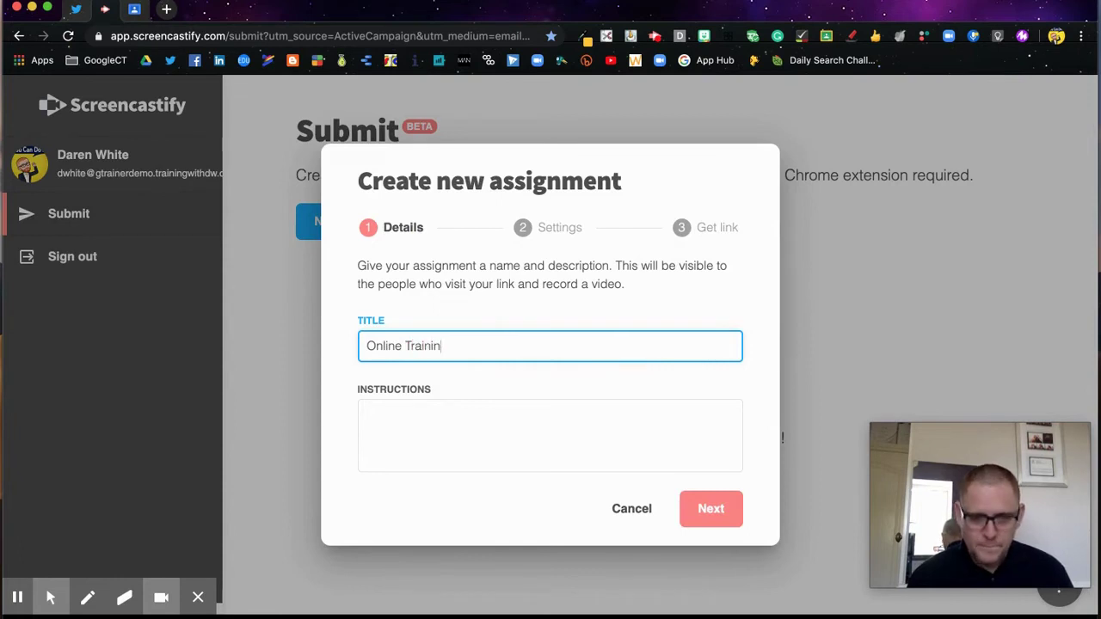
pyautogui.write('g')
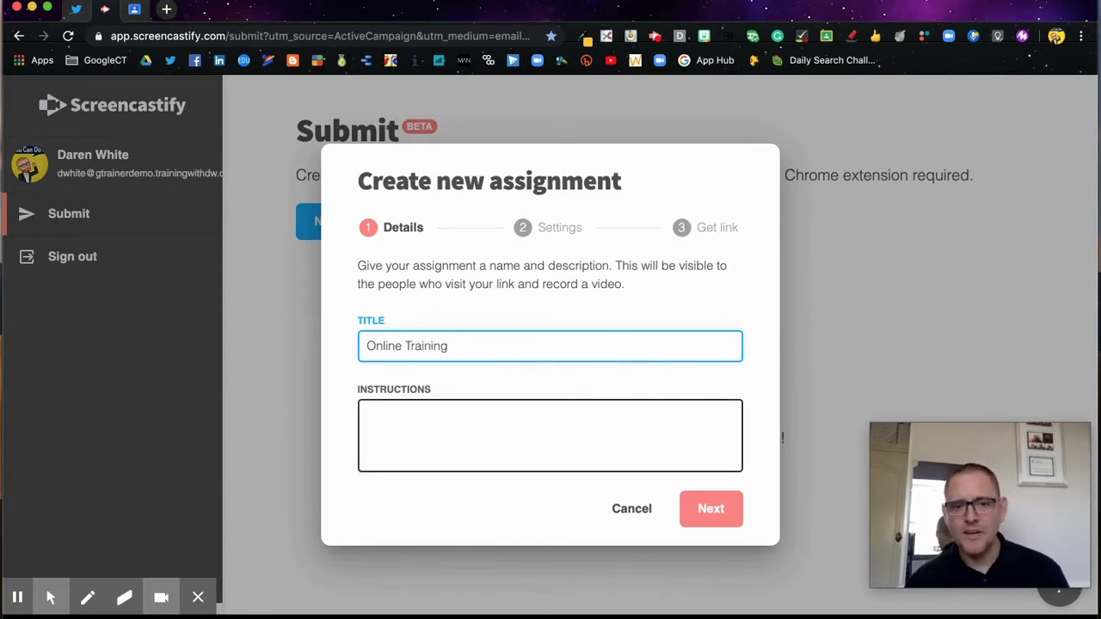
# Enter instructions asking for a 1 min video covered in the online training
pyautogui.click(441, 419)
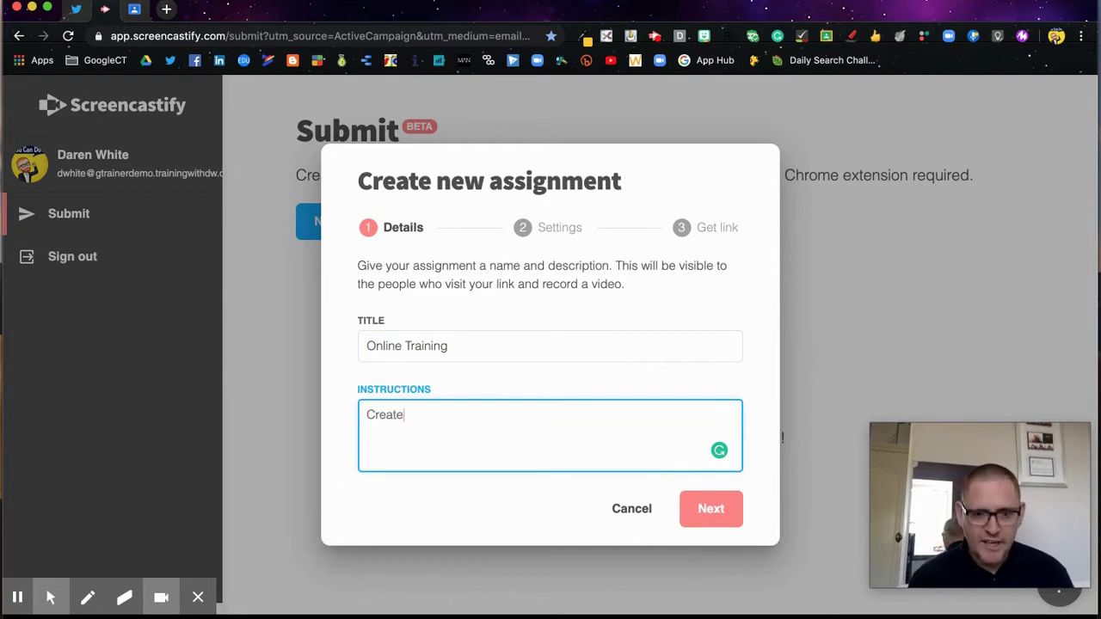
pyautogui.write('Create a 1 min ')
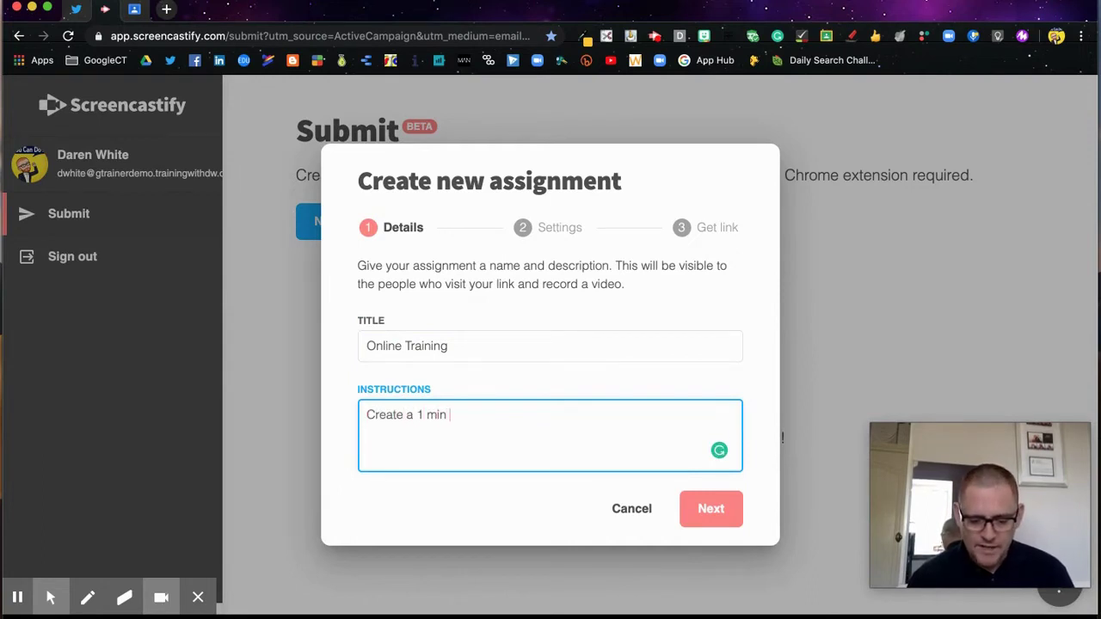
pyautogui.write('vid')
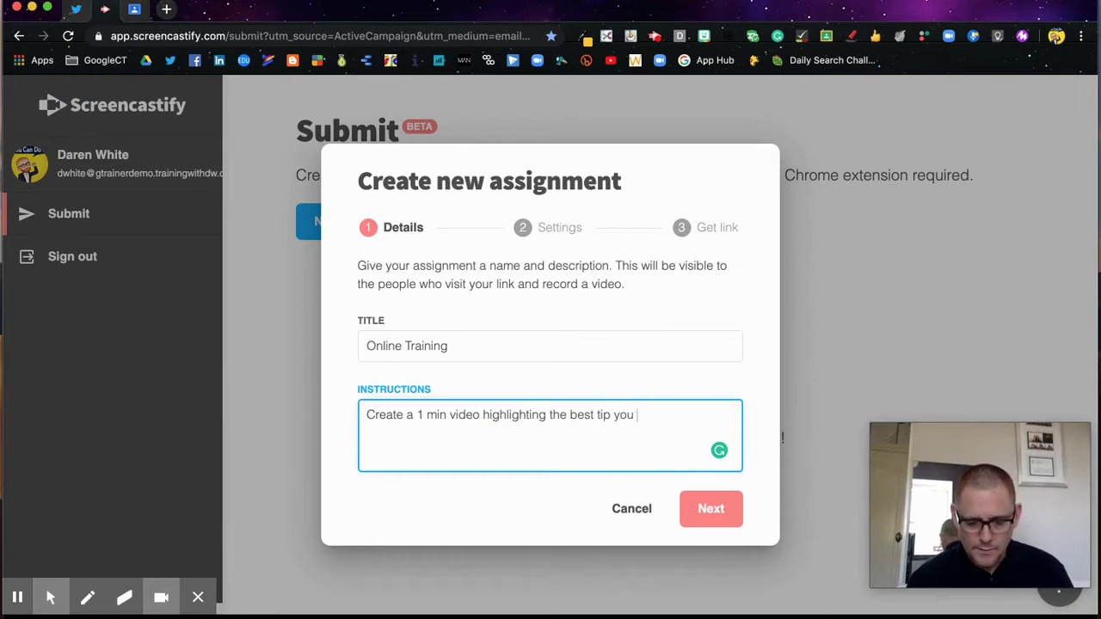
pyautogui.write('covere')
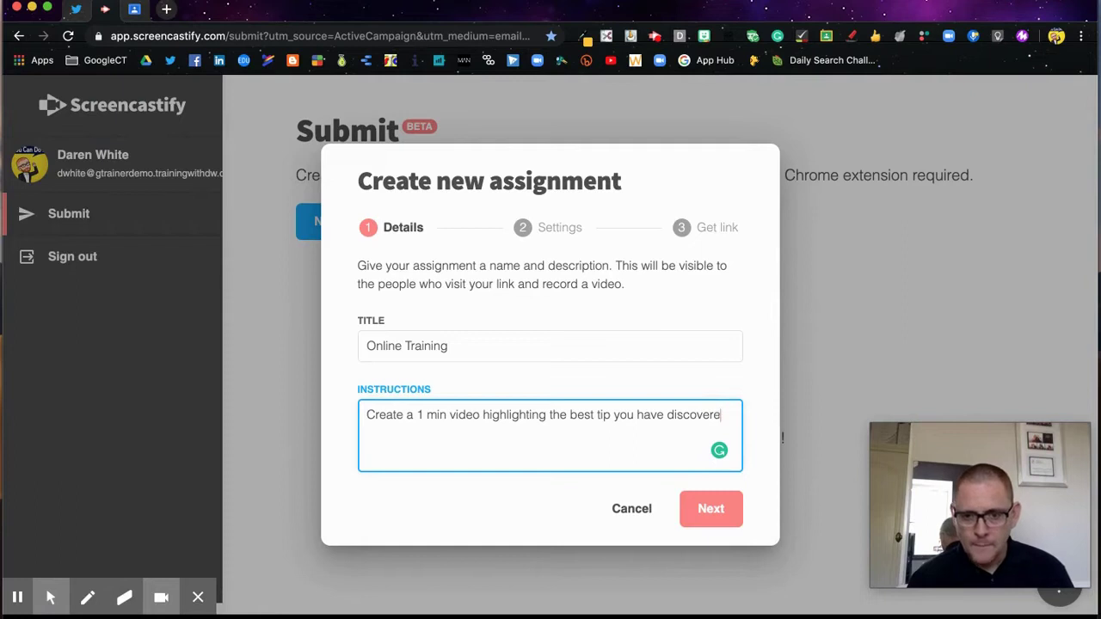
pyautogui.write('d in the on')
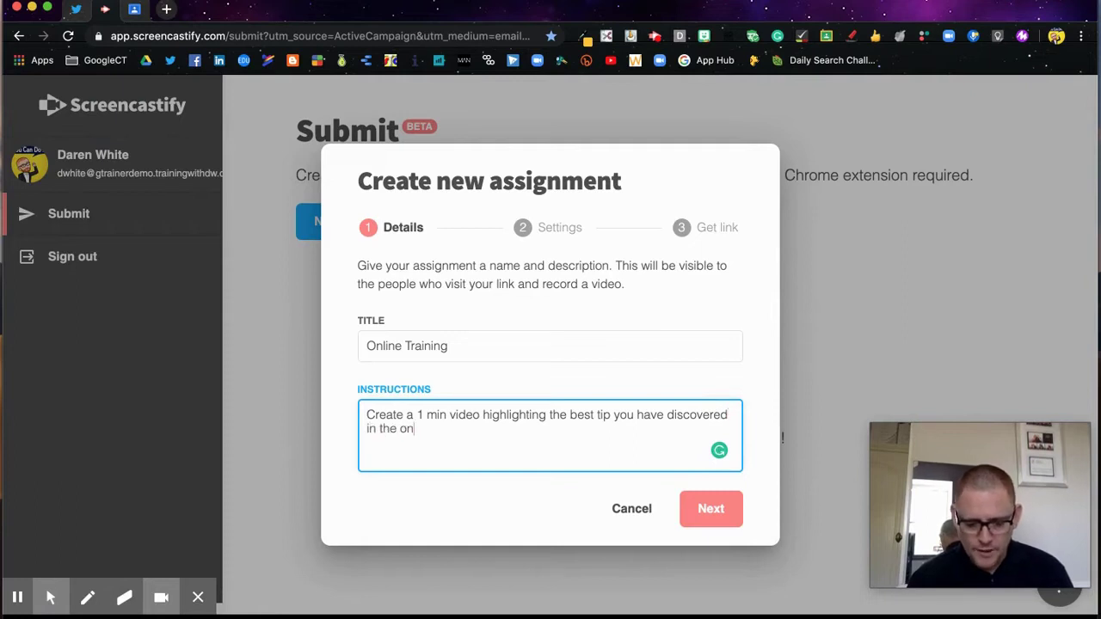
pyautogui.write('line training')
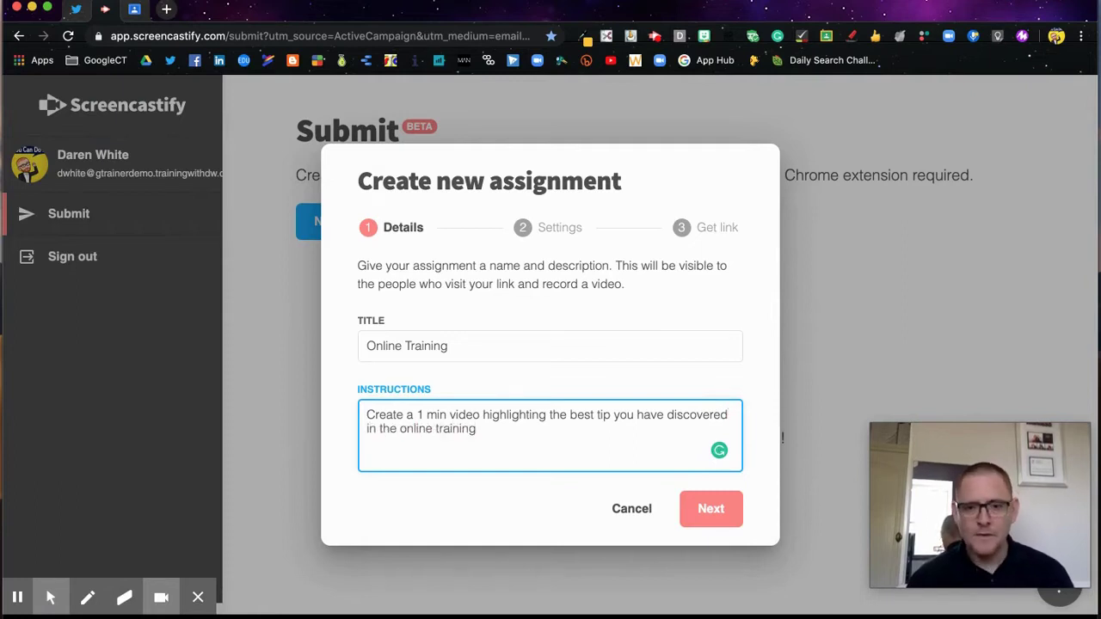
# Set recording to Webcam and microphone, share all videos, generate the link, and share to Classroom
pyautogui.click(710, 511)
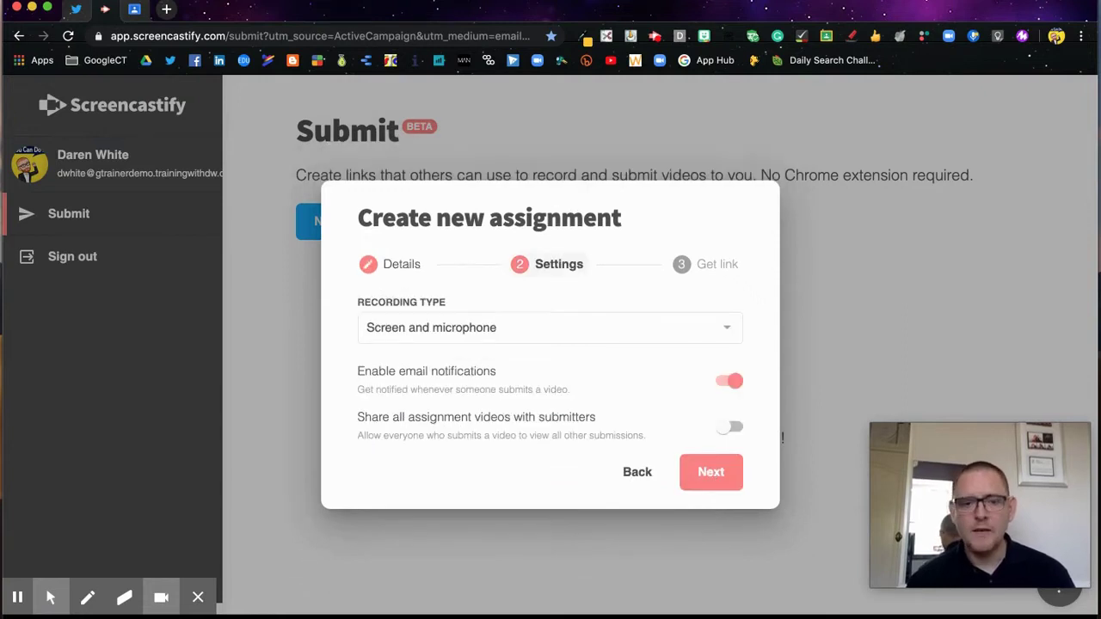
pyautogui.click(530, 330)
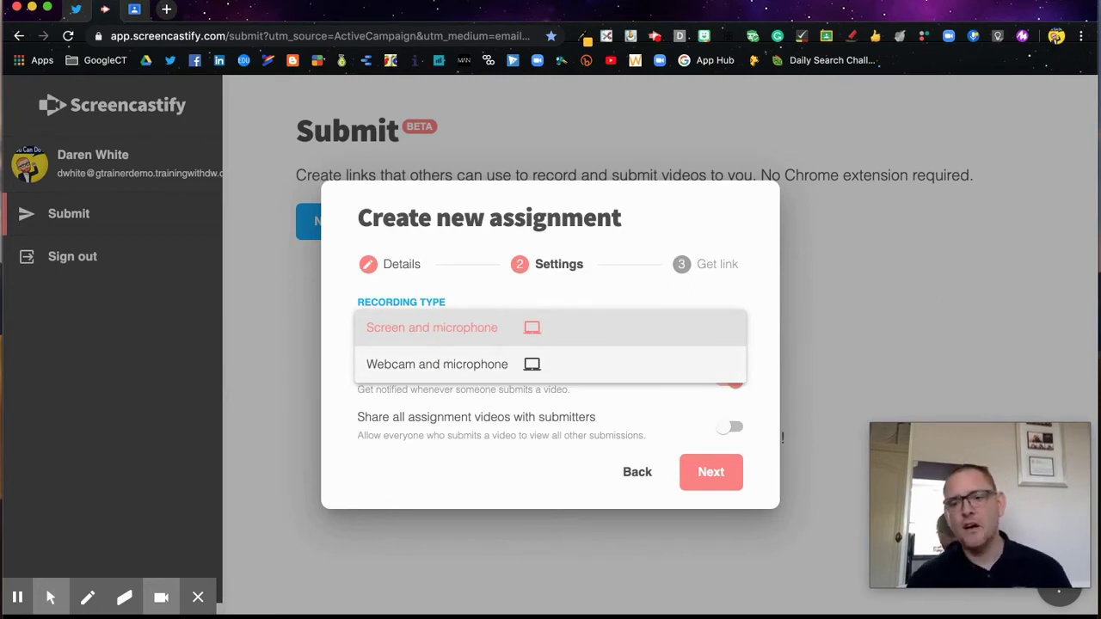
pyautogui.click(434, 364)
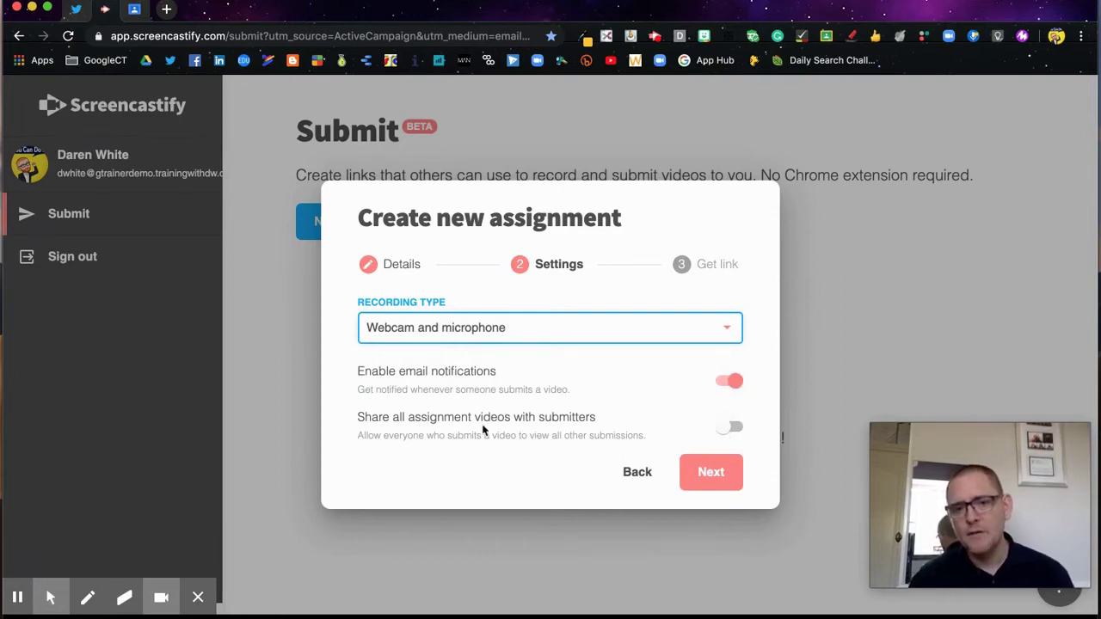
pyautogui.click(735, 429)
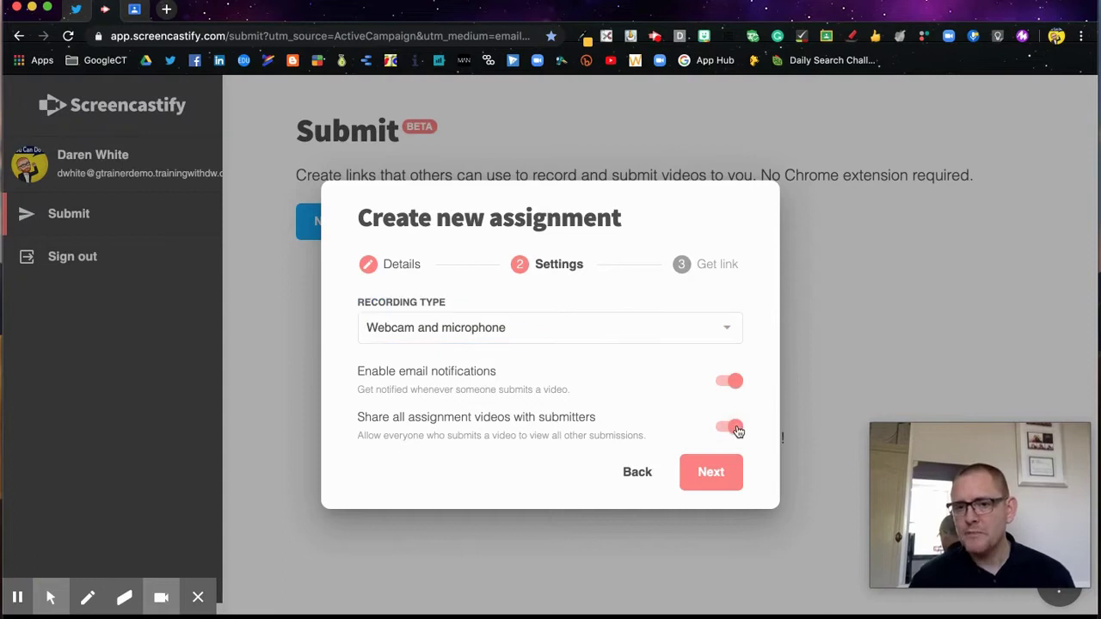
pyautogui.click(710, 470)
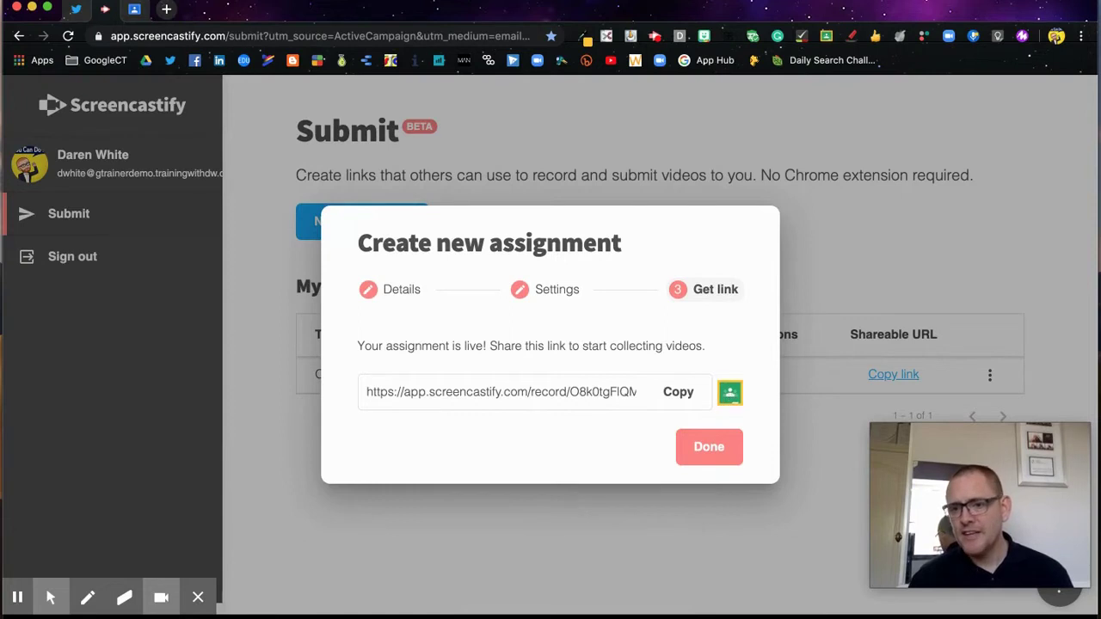
pyautogui.click(730, 393)
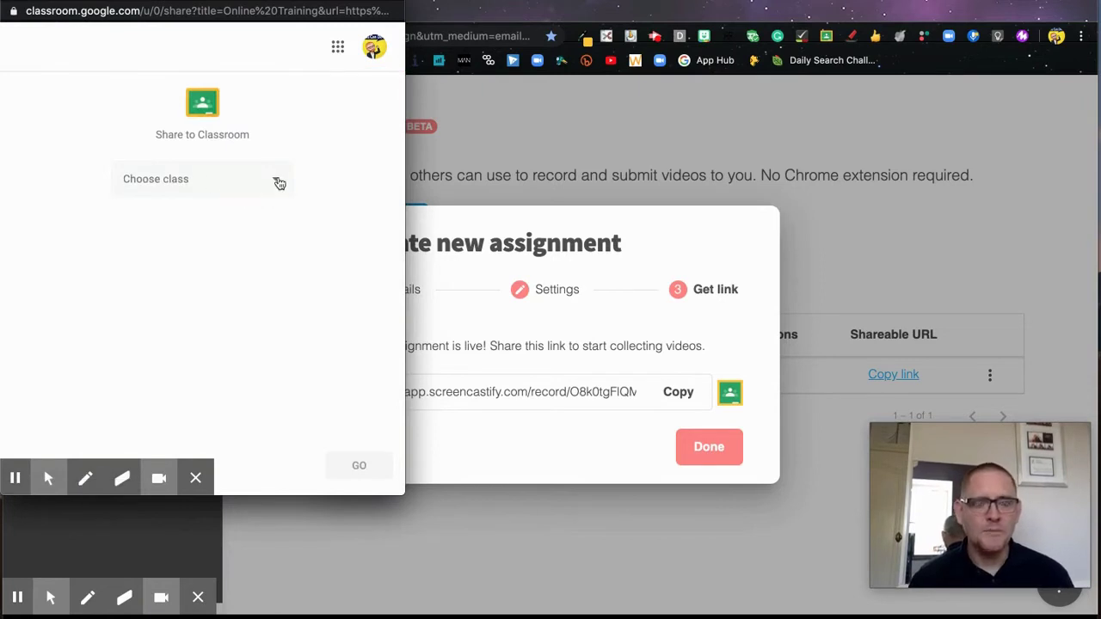
# Share the link as a new assignment in the GEG UK Demo 11 AM class
pyautogui.click(279, 183)
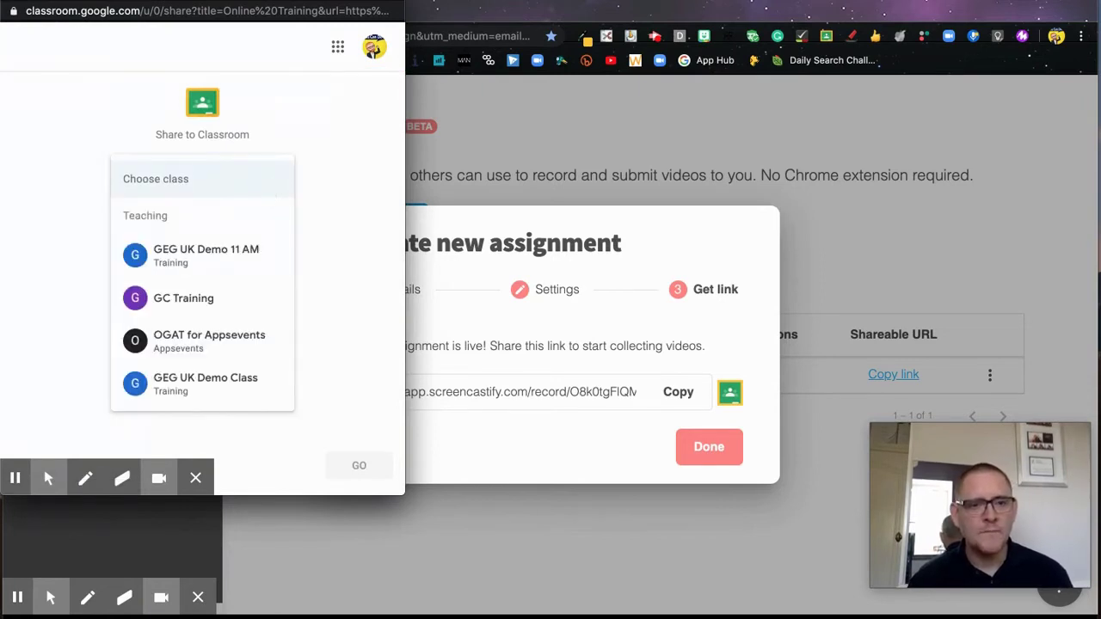
pyautogui.click(206, 255)
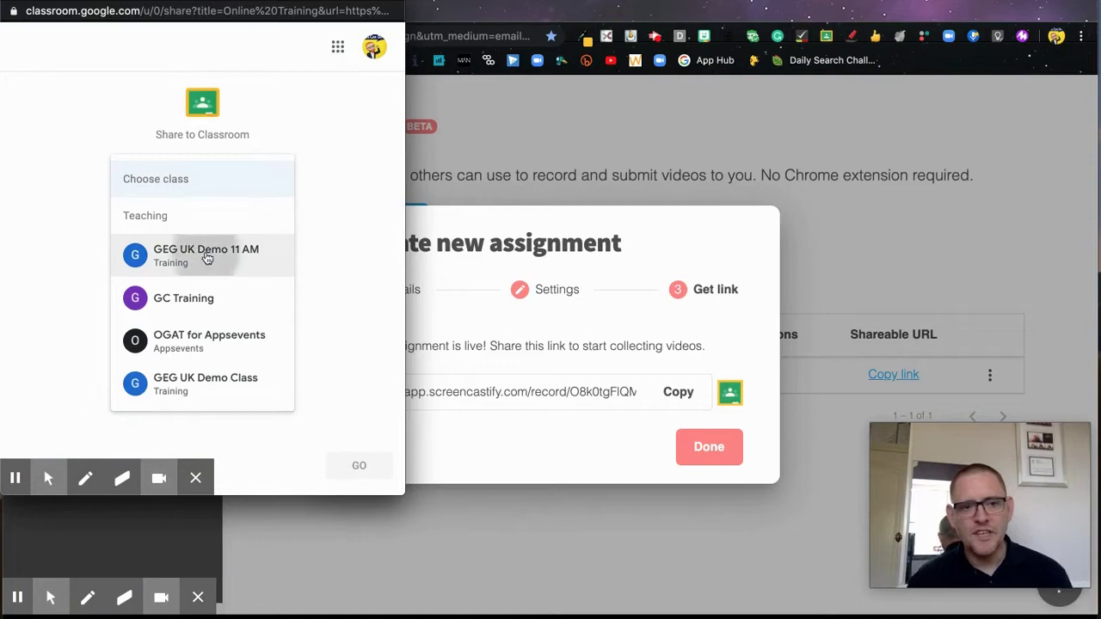
pyautogui.click(280, 247)
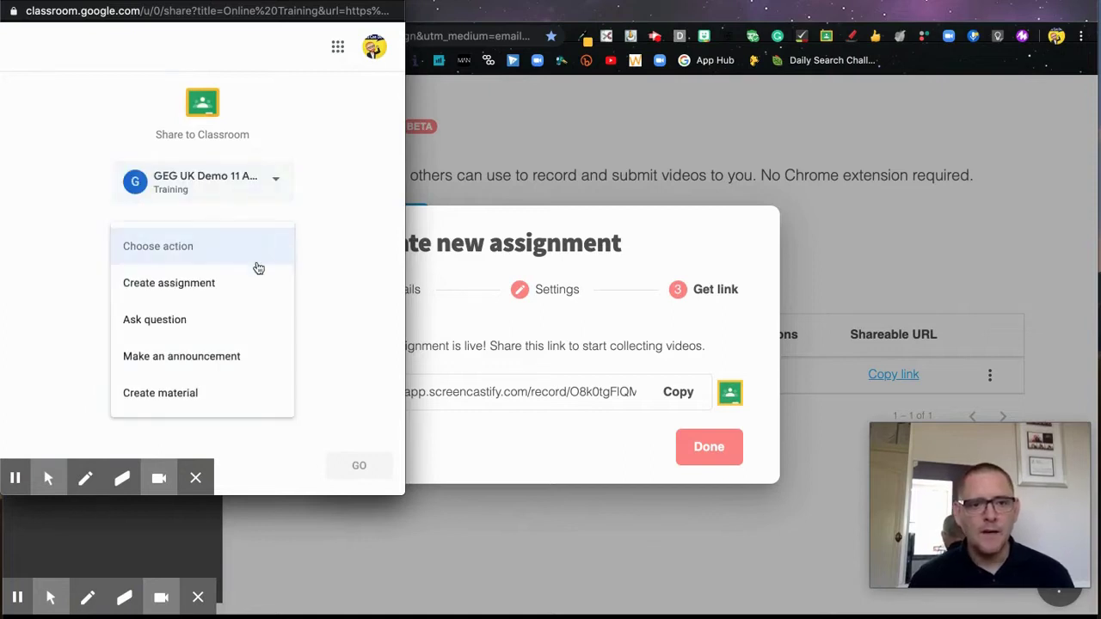
pyautogui.click(191, 285)
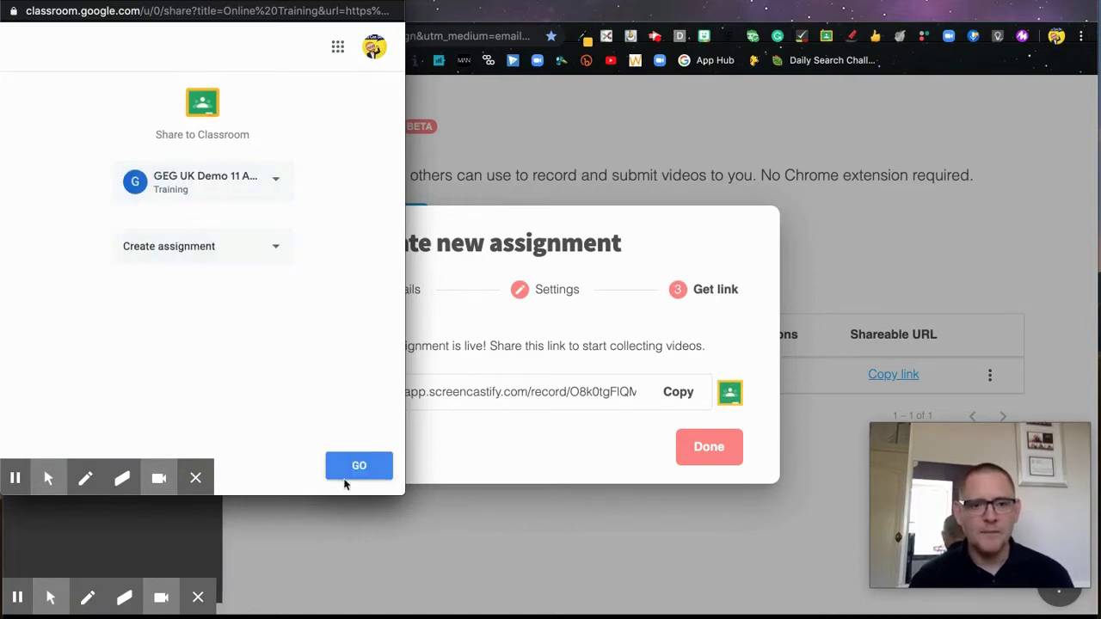
pyautogui.click(356, 467)
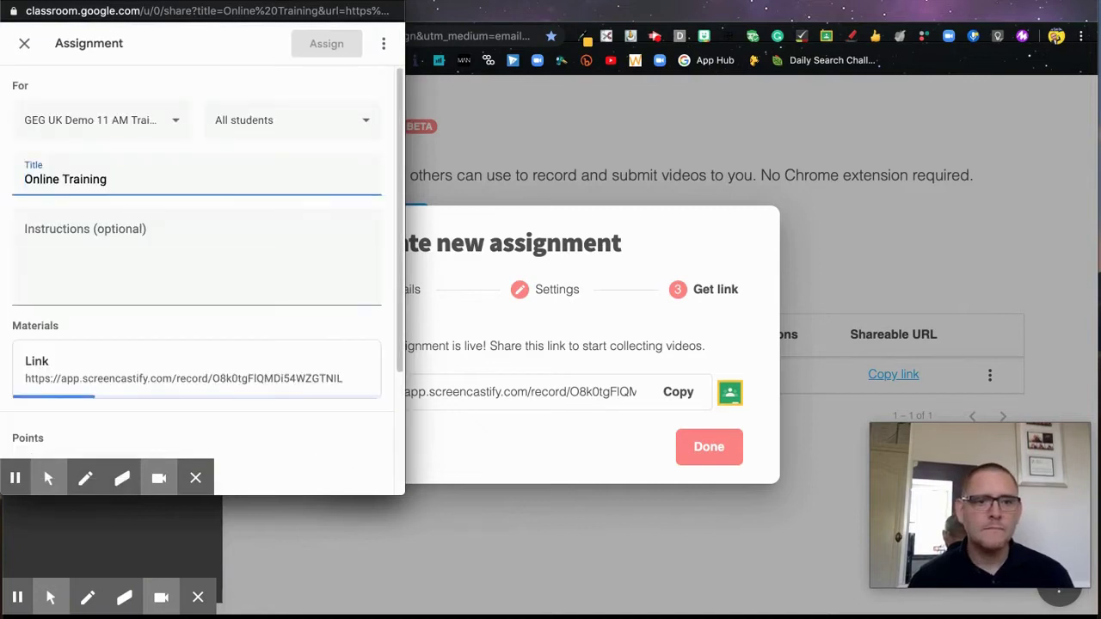
# Write instructions 'Create your video and submit. What is your favourite' and enlarge the window
pyautogui.click(129, 249)
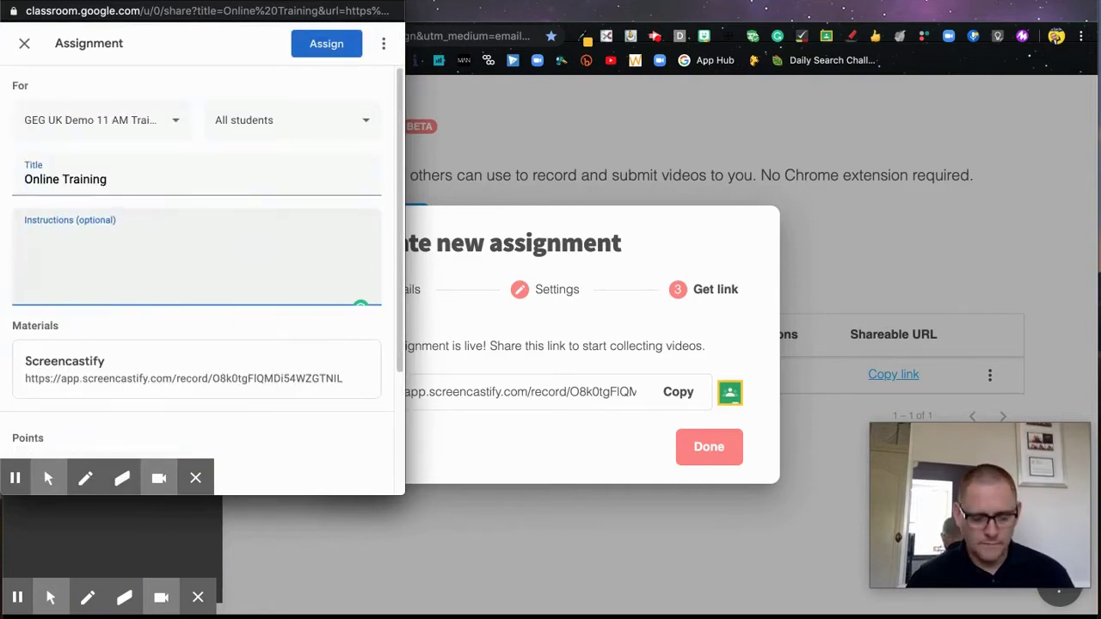
pyautogui.write('Create y')
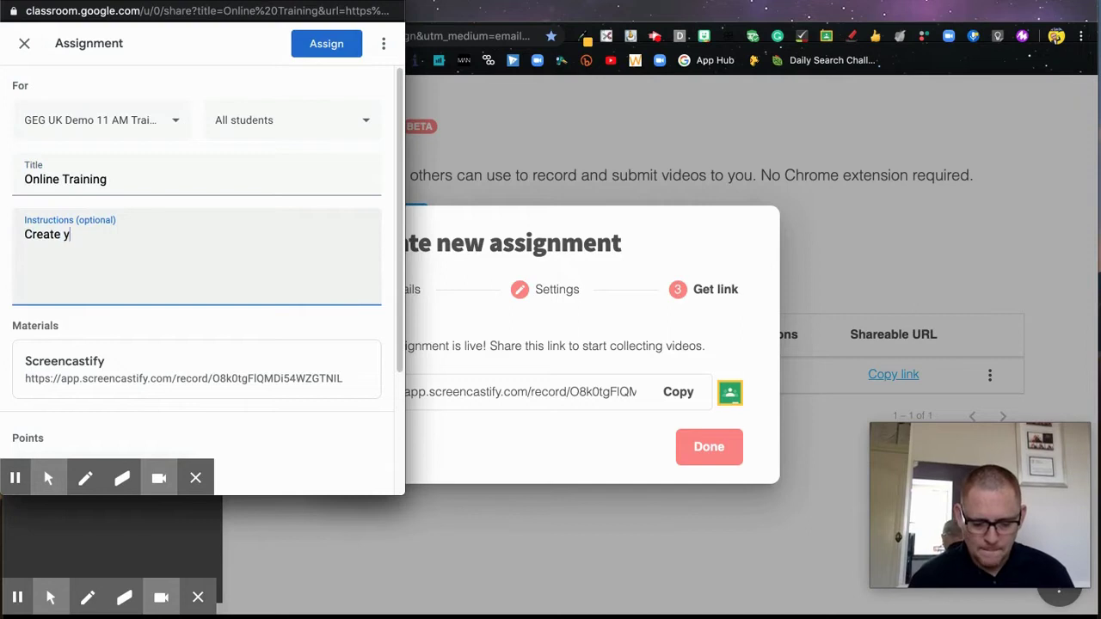
pyautogui.write('our video and s')
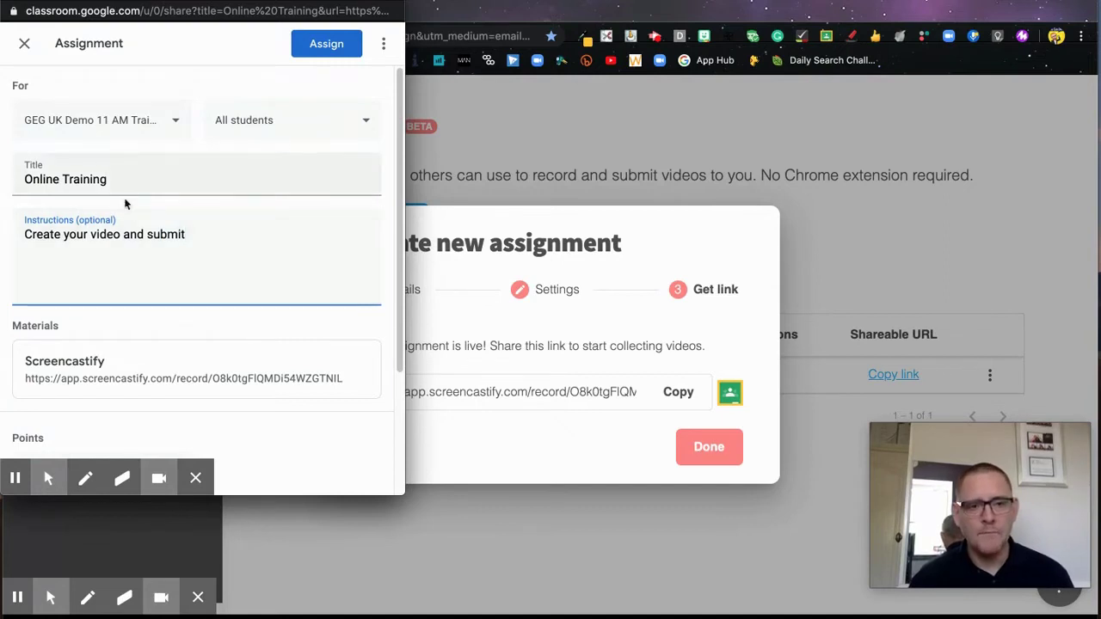
pyautogui.write('ubmit')
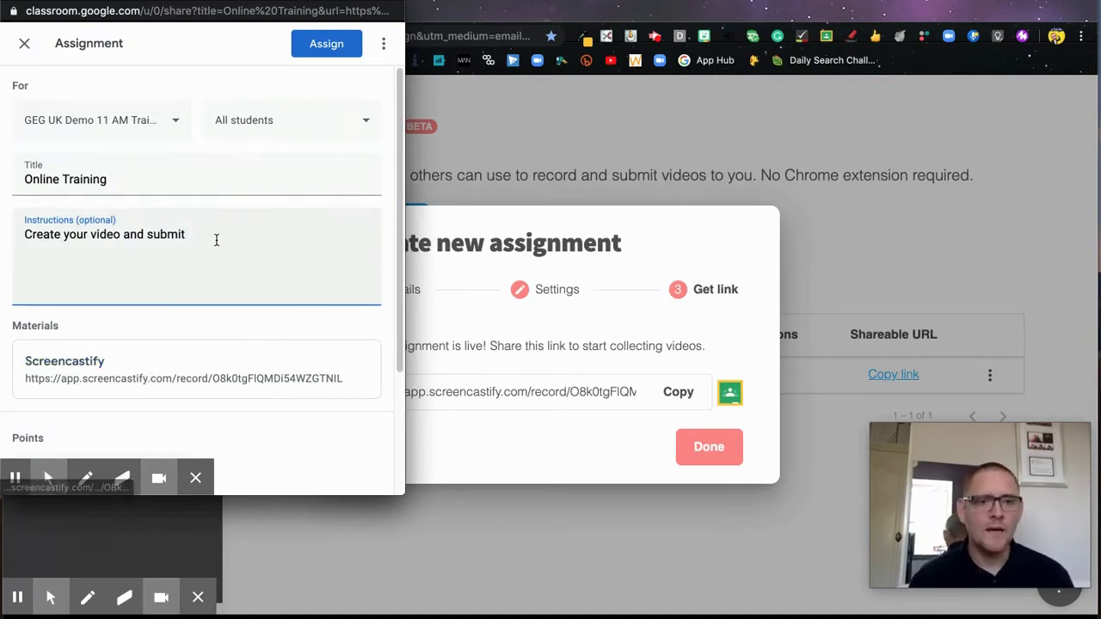
pyautogui.write('. ')
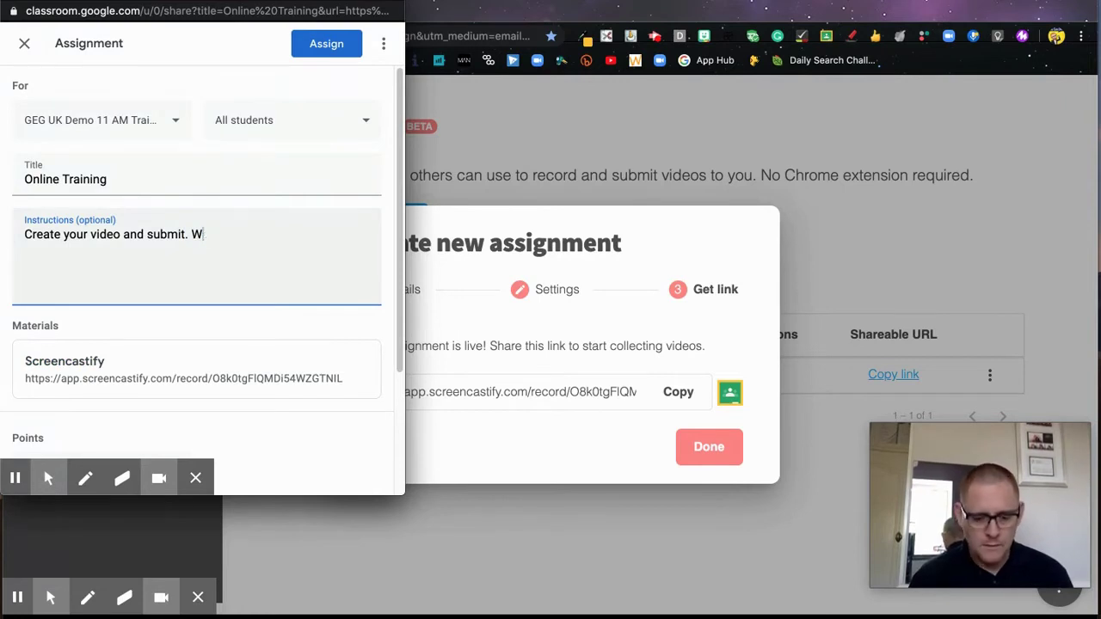
pyautogui.write('What is your fa')
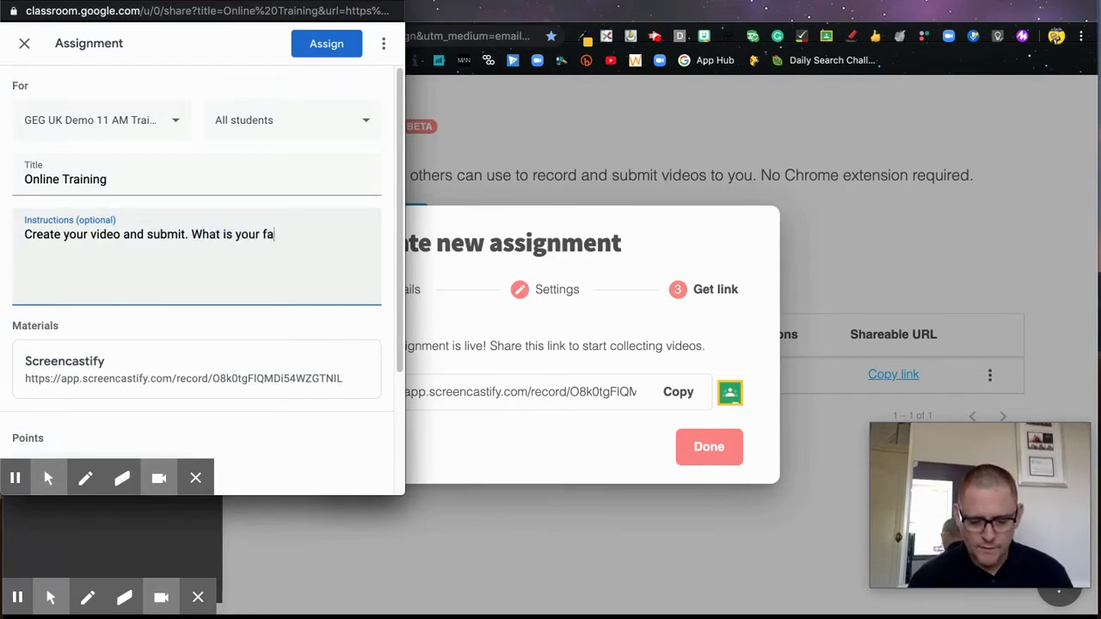
pyautogui.write('vourite tip ....?')
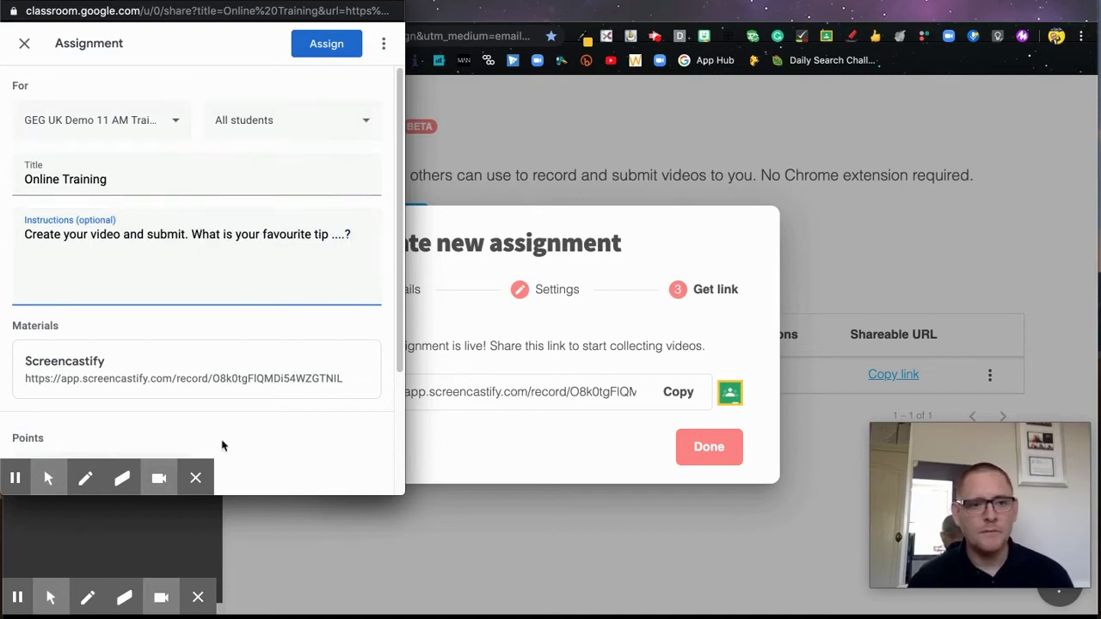
pyautogui.moveTo(404, 489); pyautogui.dragTo(798, 560)
# File the assignment under a new topic named 'Online Training'
pyautogui.click(757, 335)
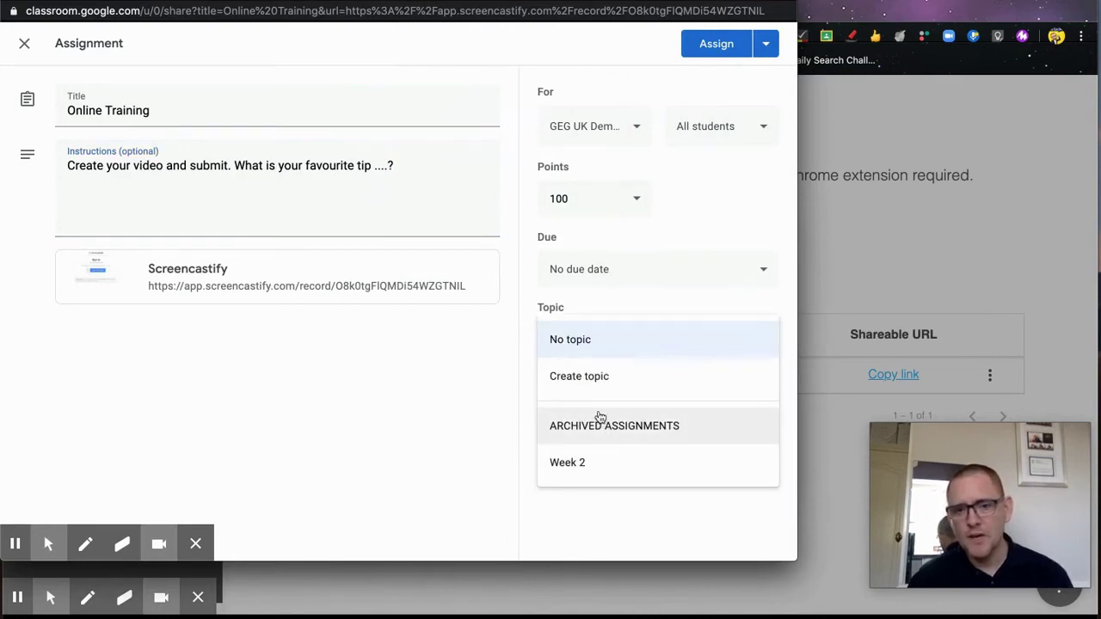
pyautogui.click(599, 375)
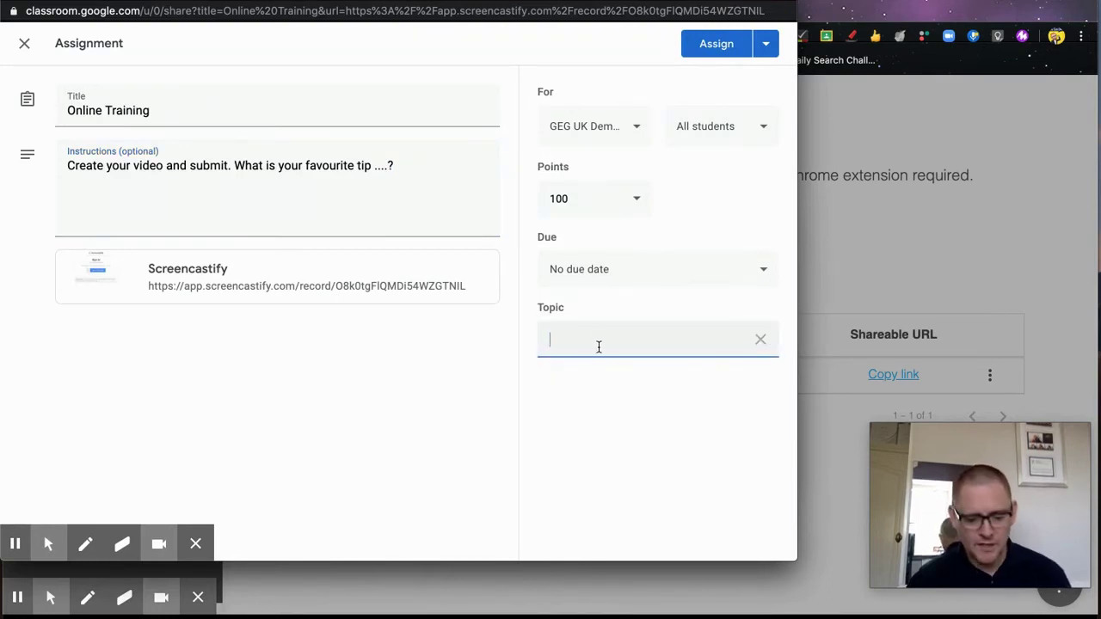
pyautogui.write('Onl')
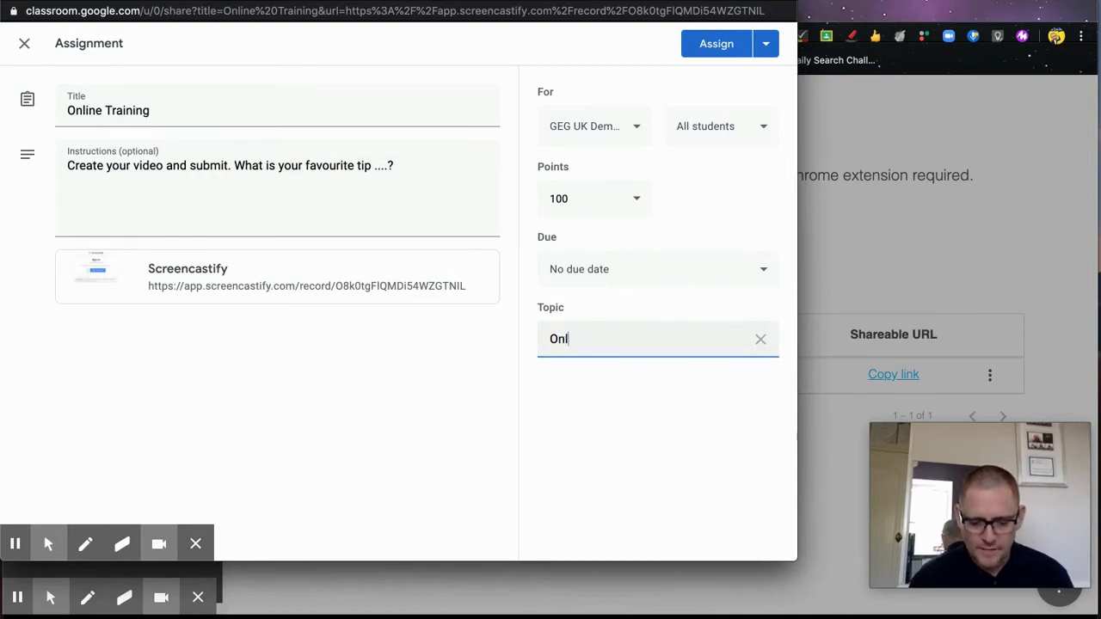
pyautogui.write('ine Training')
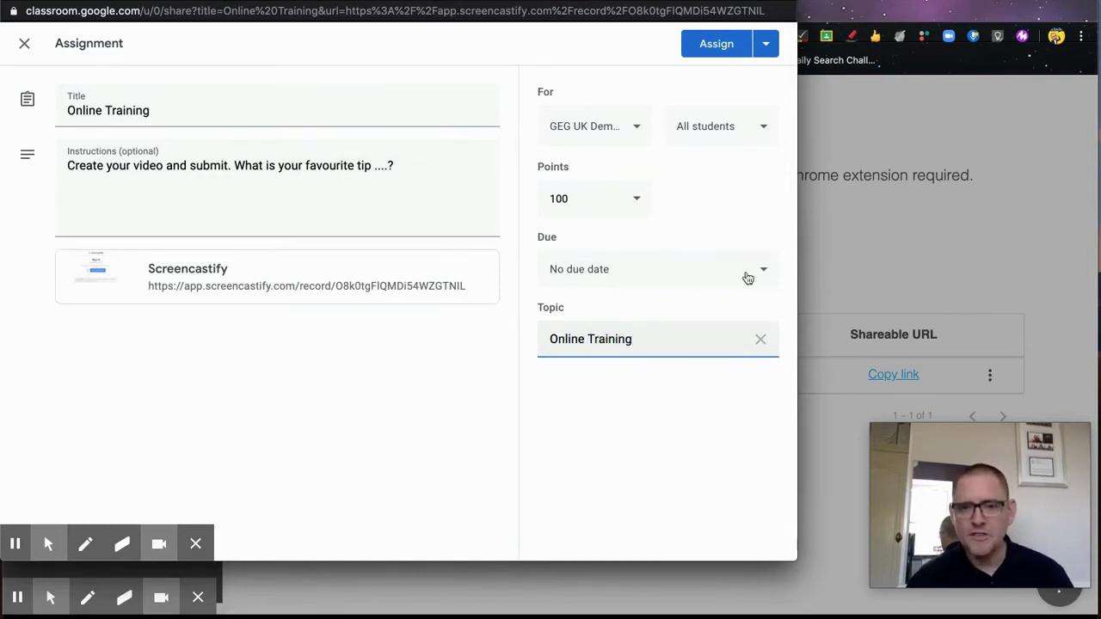
# Set the due date to April 29 and 10 points, then assign it
pyautogui.click(698, 270)
pyautogui.click(701, 332)
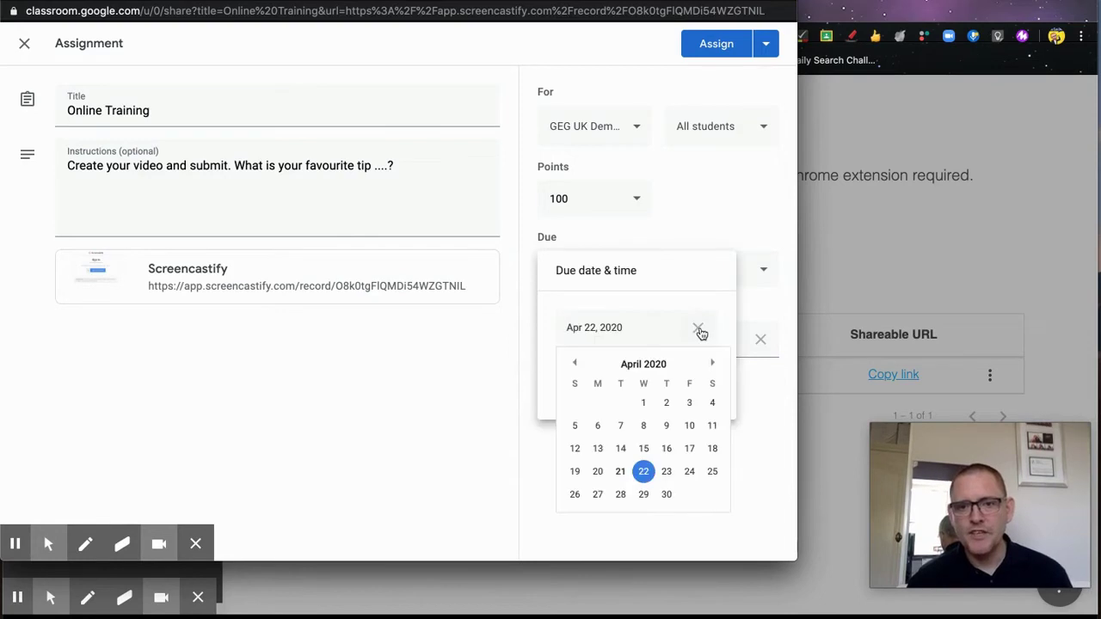
pyautogui.click(644, 494)
pyautogui.click(667, 463)
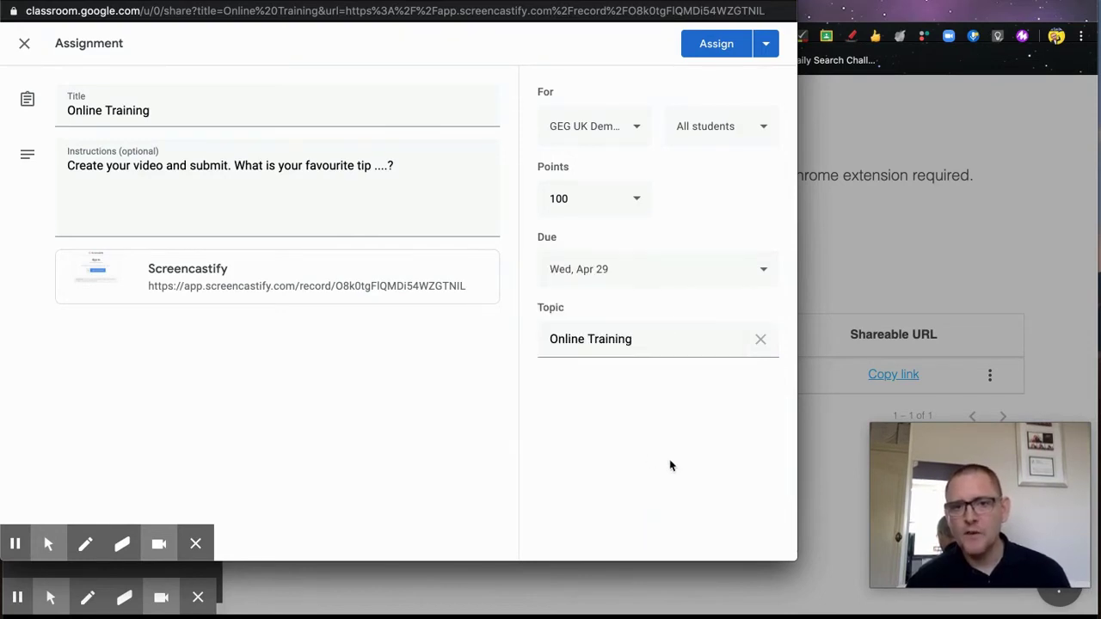
pyautogui.click(631, 201)
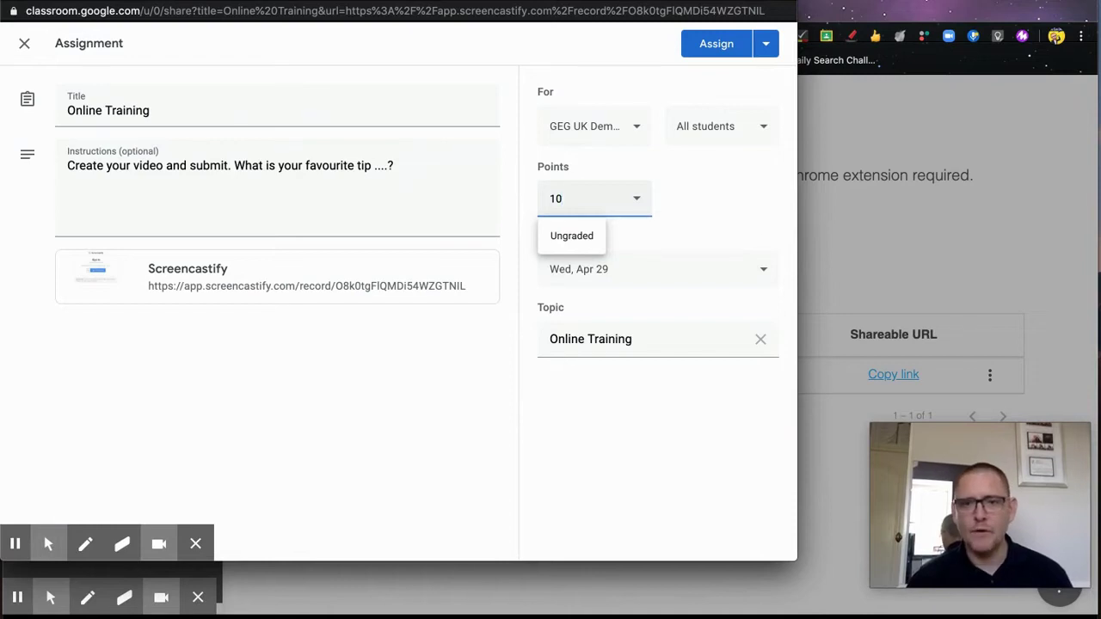
pyautogui.click(746, 221)
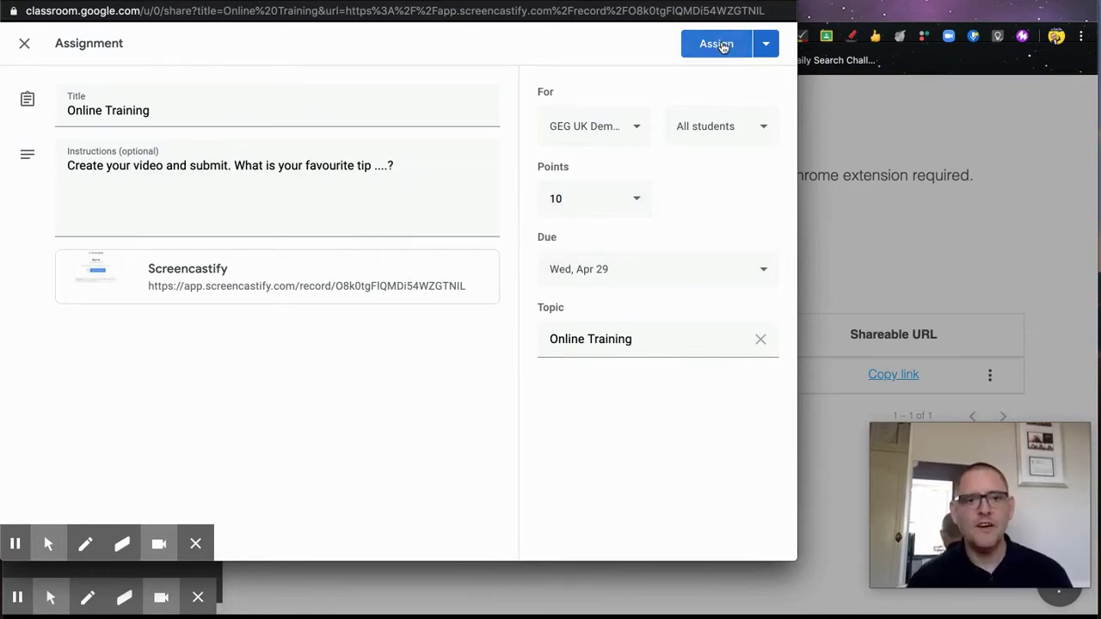
pyautogui.click(719, 44)
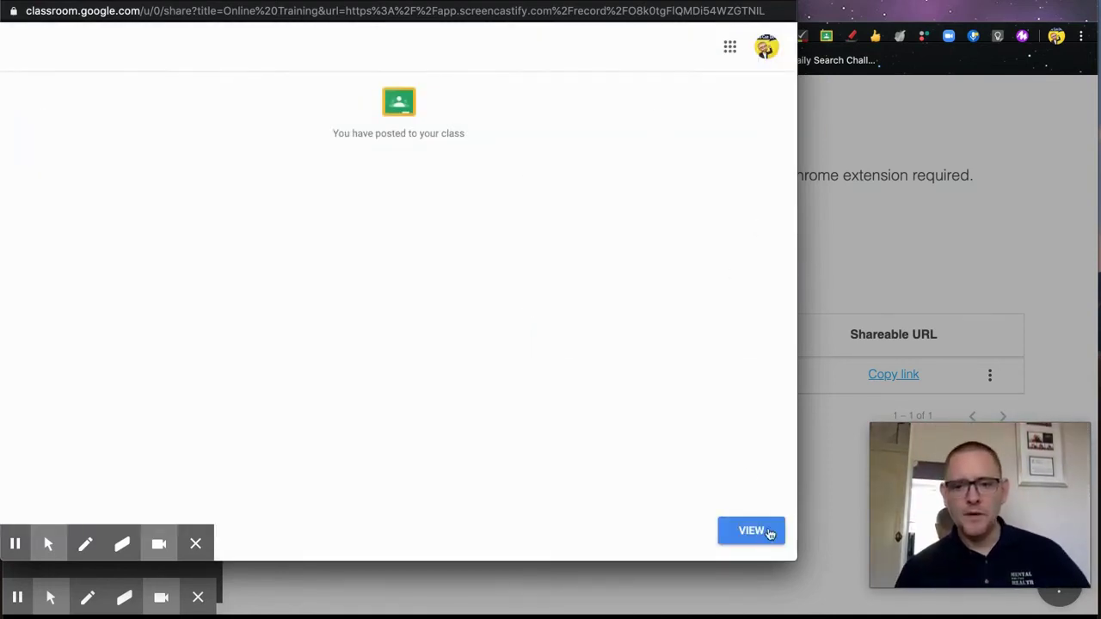
# Review Online Training on the Classwork page (0 turned in, 2 assigned) and show the browser profiles
pyautogui.click(754, 536)
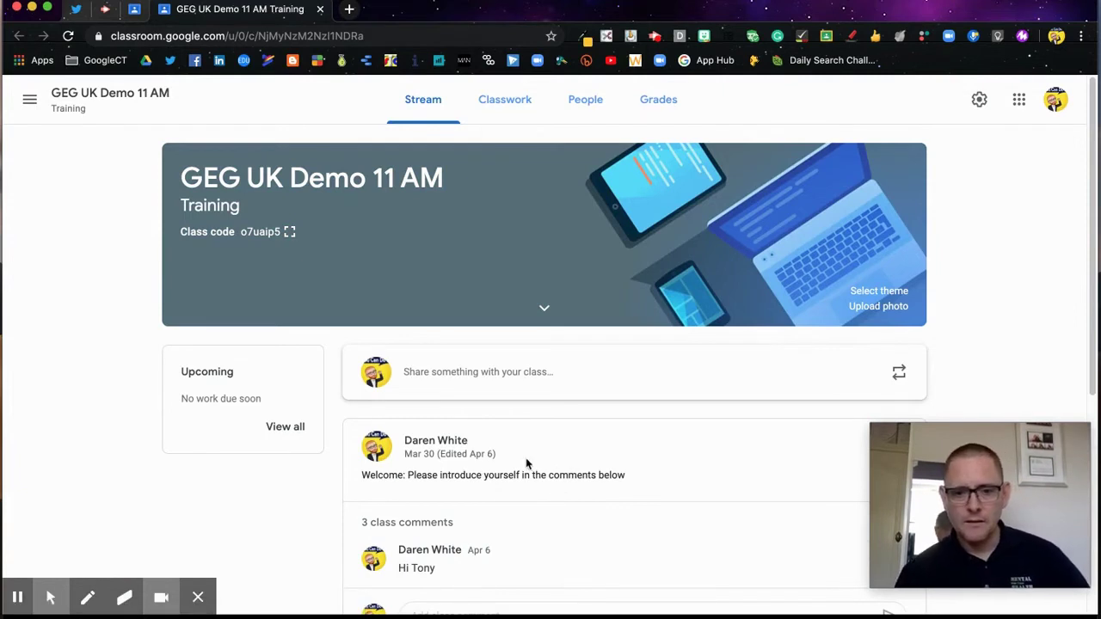
pyautogui.click(516, 100)
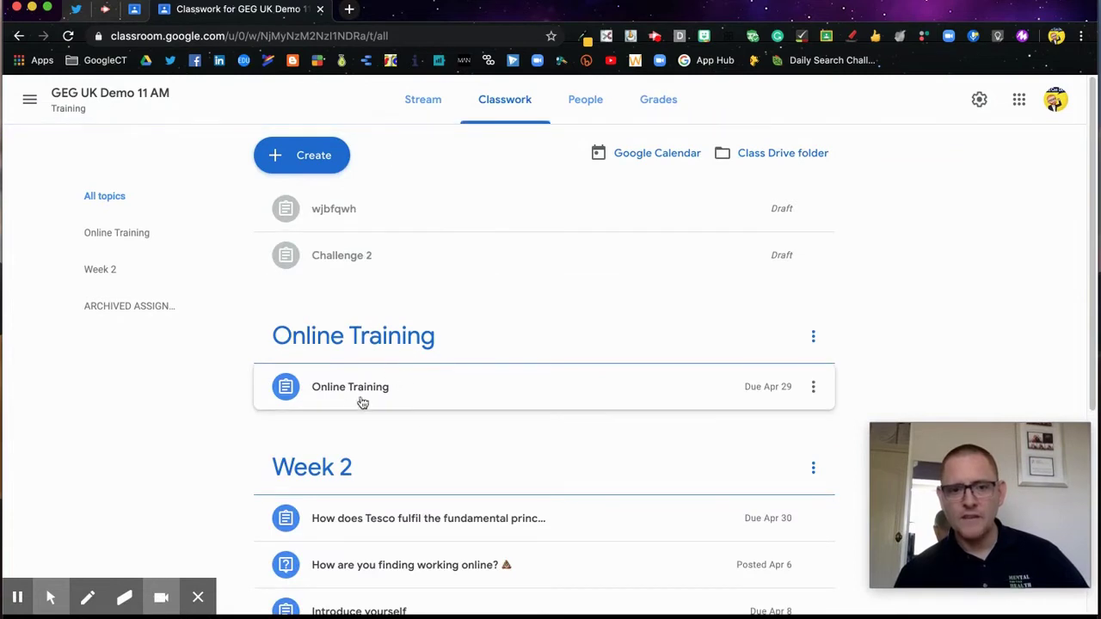
pyautogui.click(405, 391)
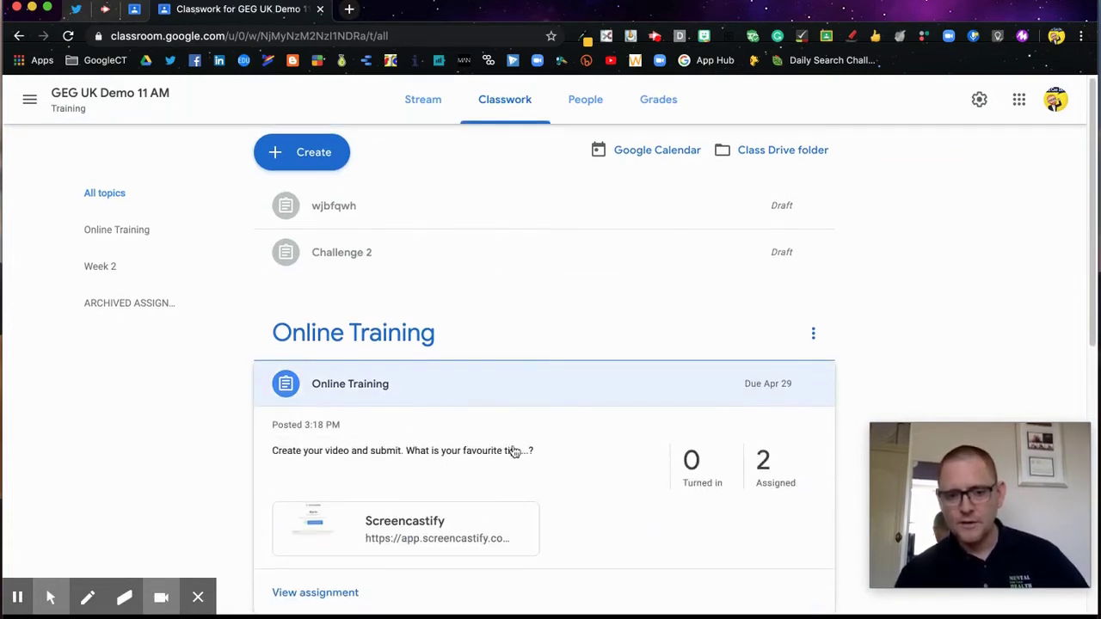
pyautogui.scroll(-1, 452, 442)
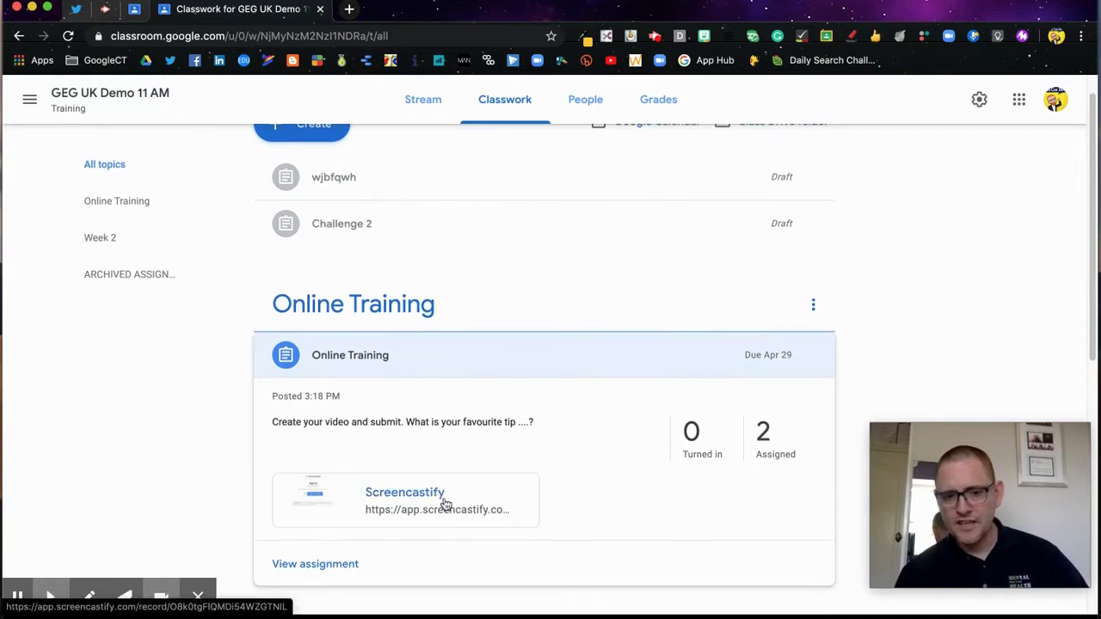
pyautogui.scroll(1, 445, 493)
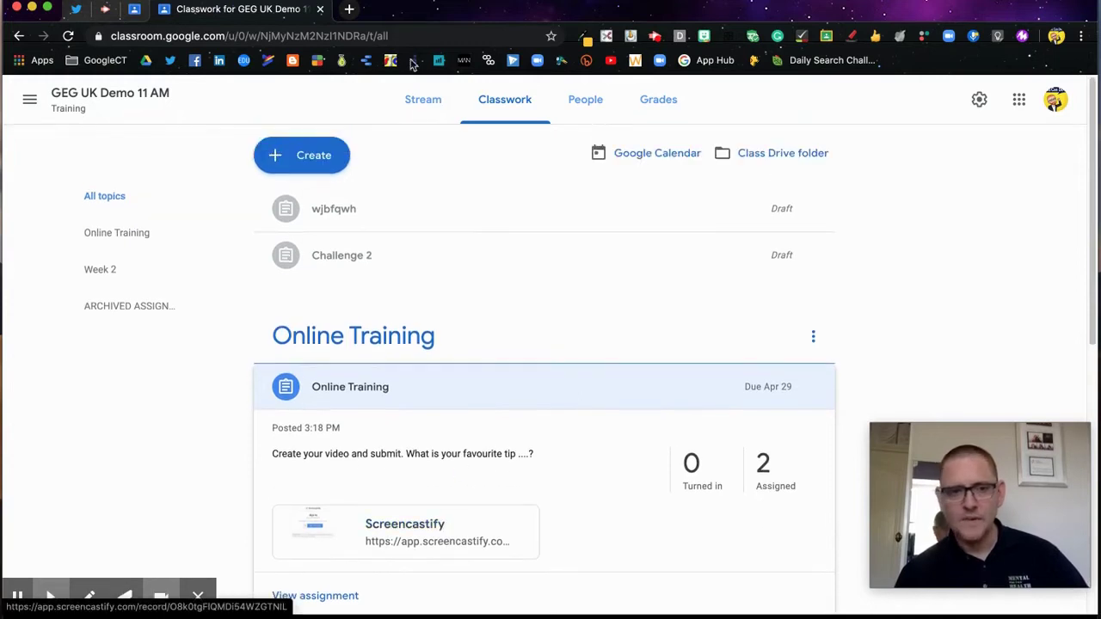
pyautogui.click(1058, 36)
pyautogui.scroll(-1, 940, 372)
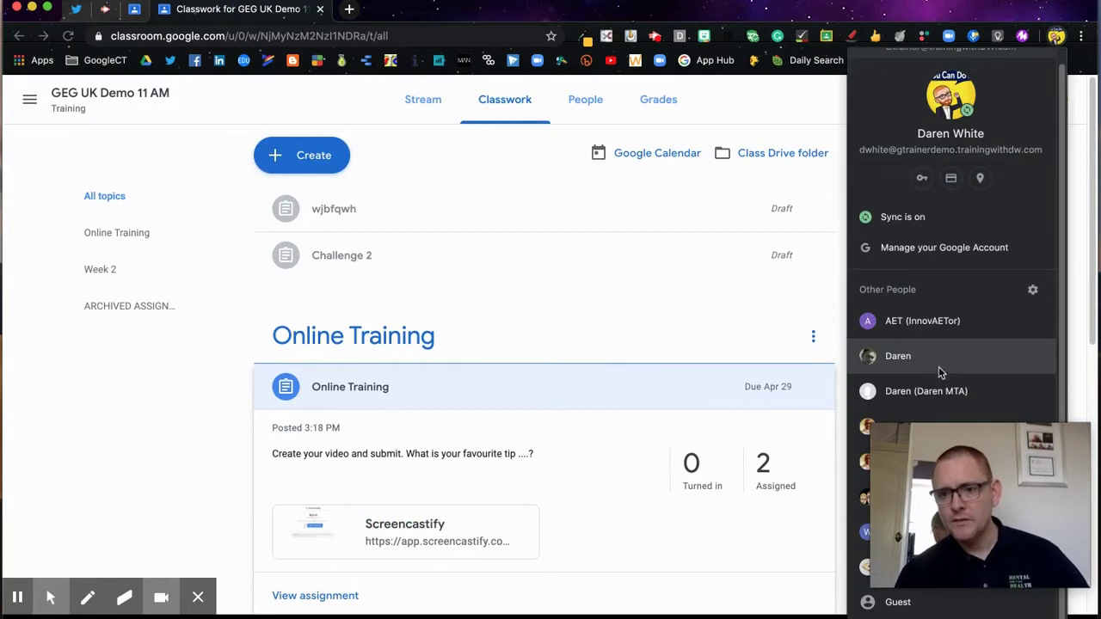
# Switch to the student's Chrome profile and open Google Classroom from the apps list
pyautogui.moveTo(1024, 458); pyautogui.dragTo(163, 486)
pyautogui.click(1057, 37)
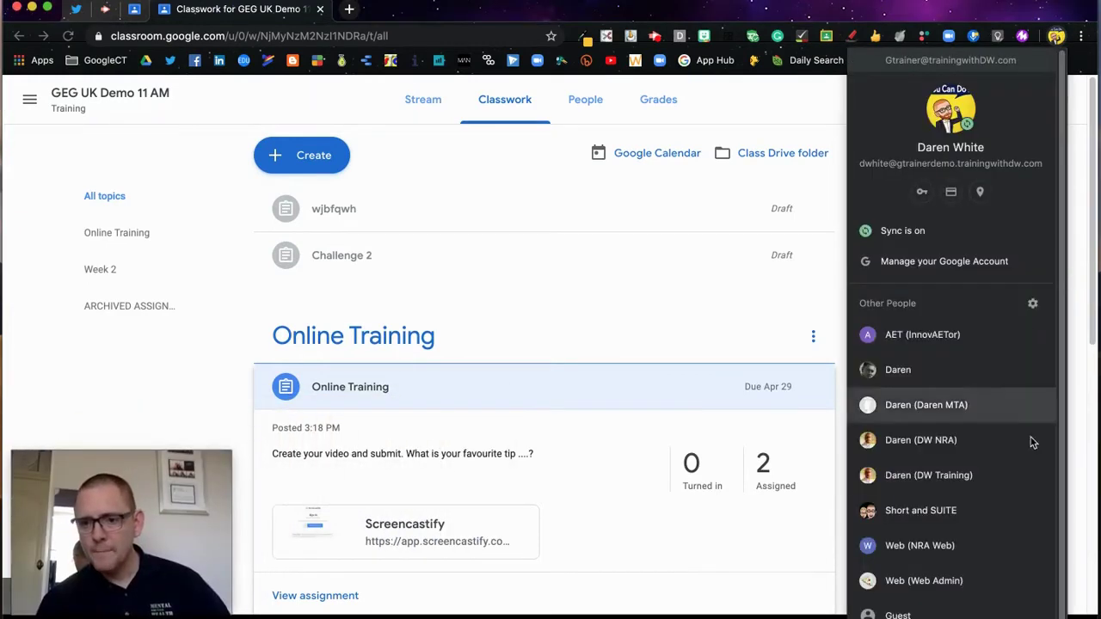
pyautogui.click(968, 474)
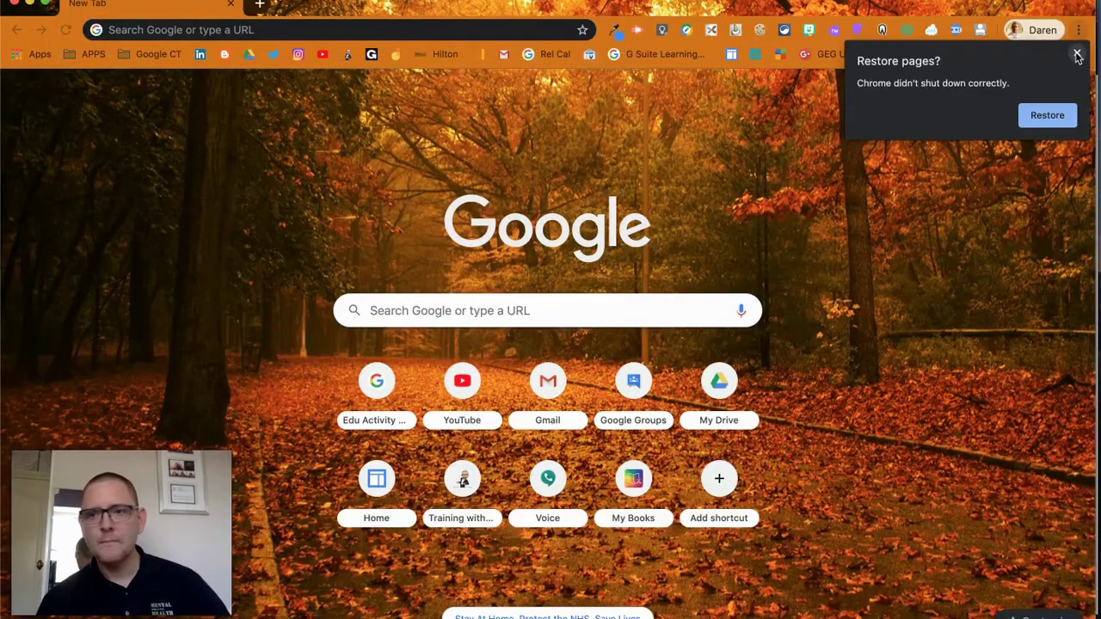
pyautogui.click(1076, 54)
pyautogui.click(1035, 90)
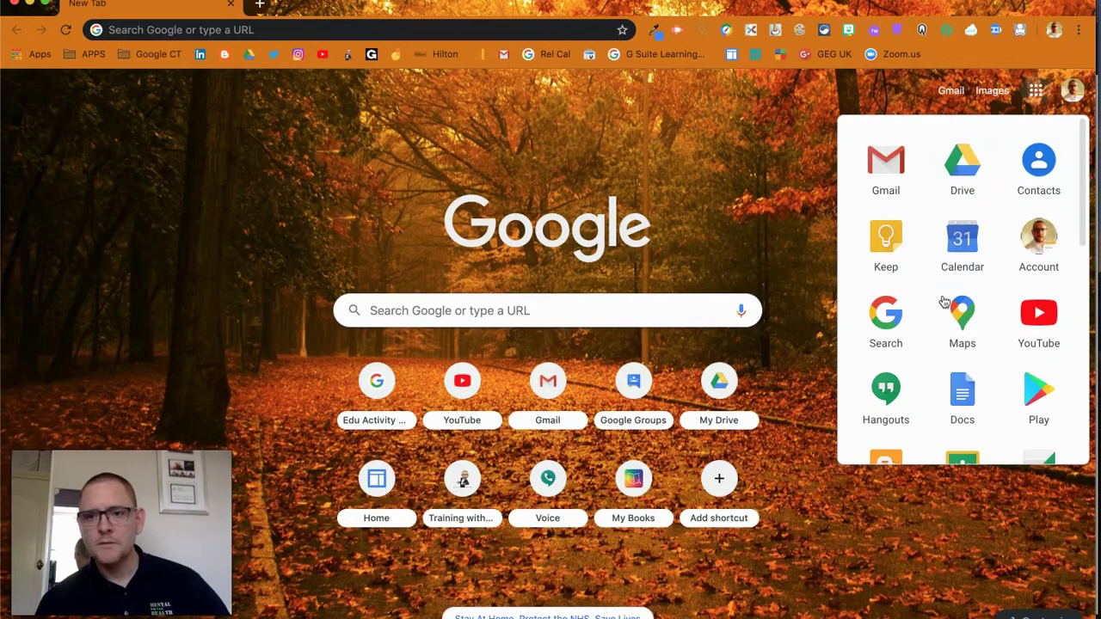
pyautogui.scroll(-5, 963, 368)
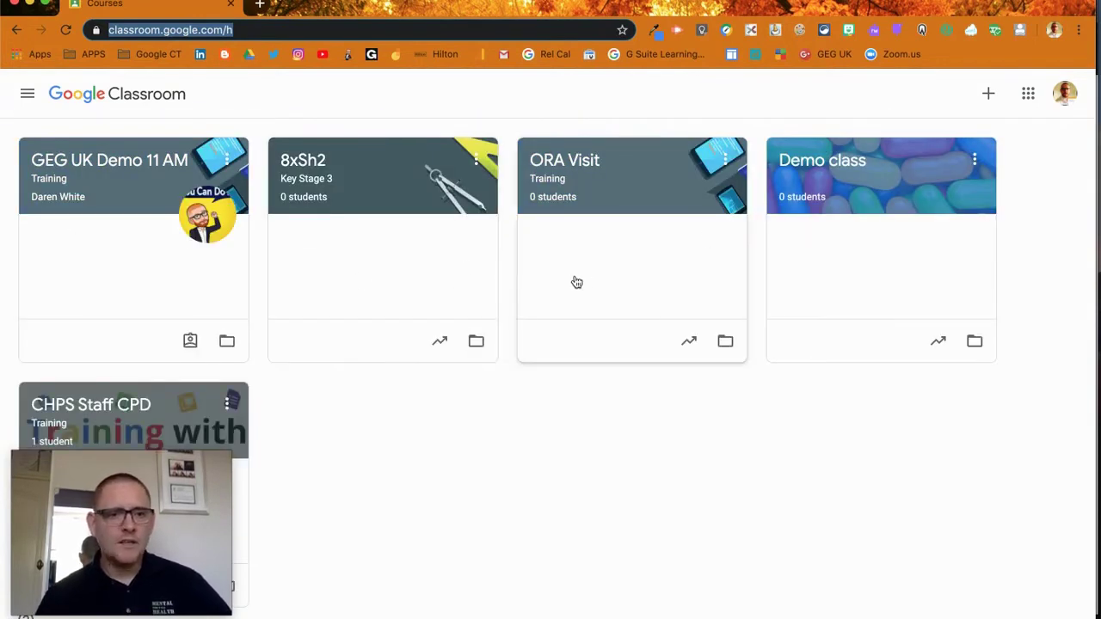
# Open the Online Training assignment from GEG UK Demo 11 AM's Classwork page
pyautogui.click(120, 160)
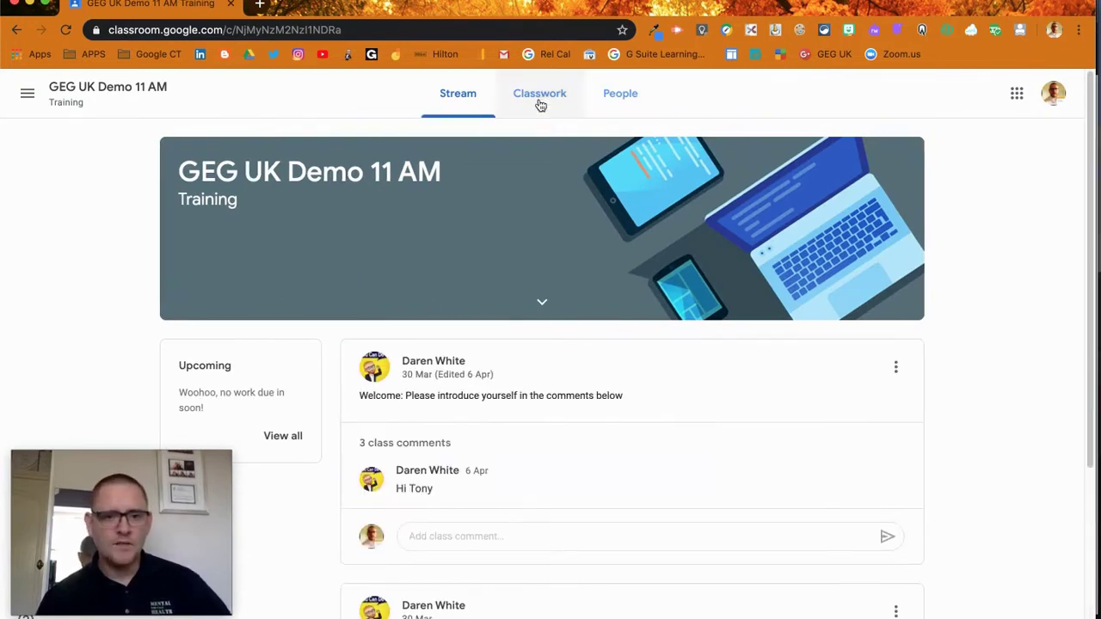
pyautogui.click(539, 100)
pyautogui.click(376, 248)
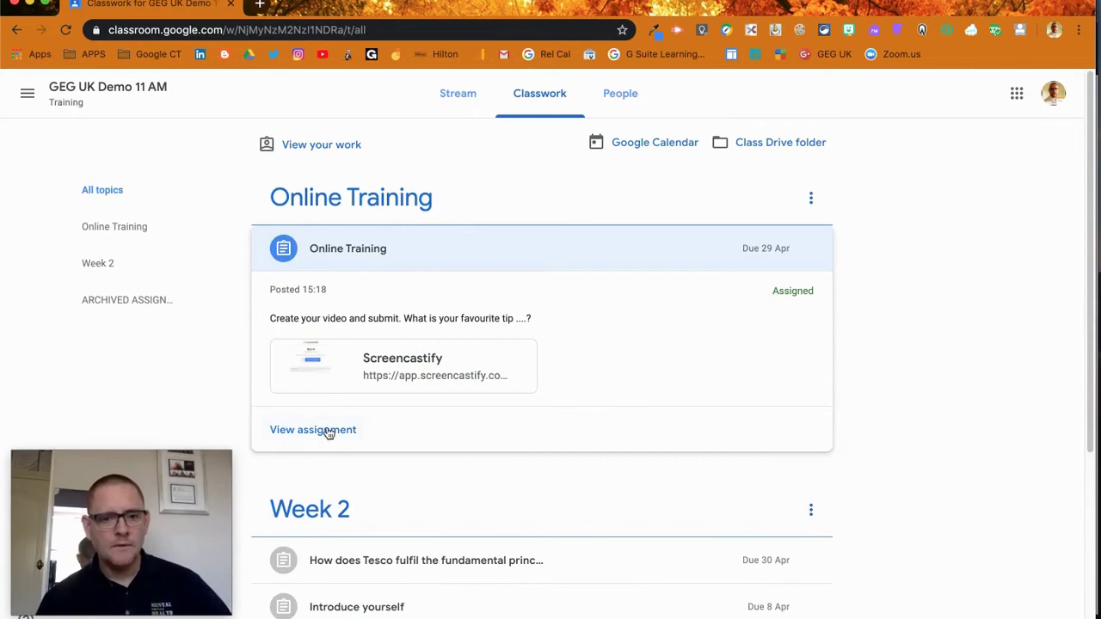
pyautogui.click(327, 430)
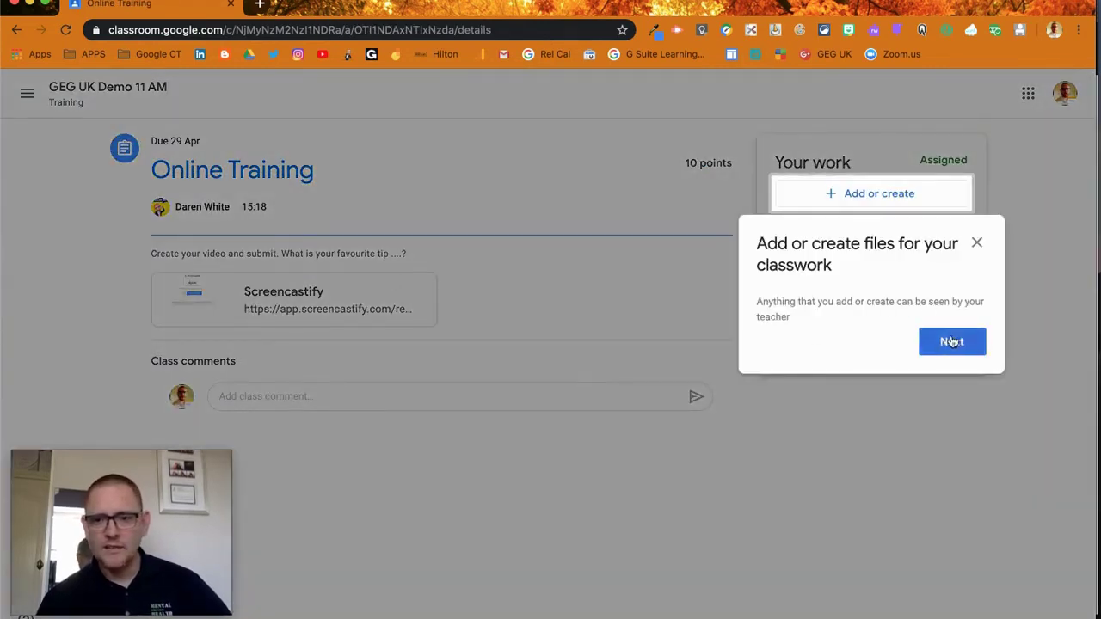
pyautogui.click(952, 342)
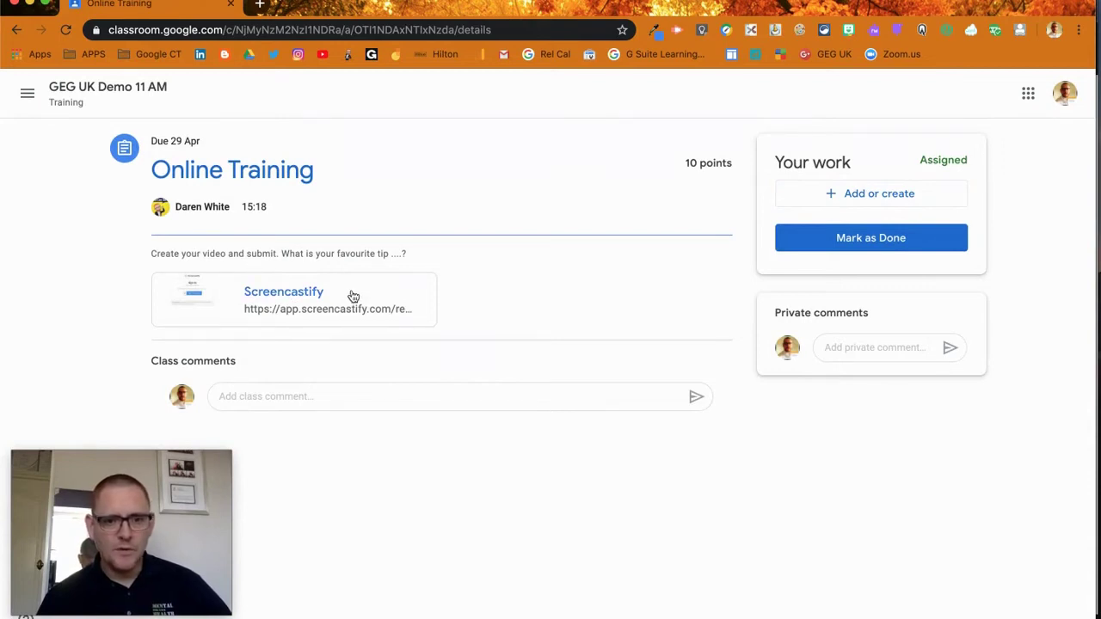
# Open the attached Screencastify recorder and grant microphone and camera access
pyautogui.click(338, 305)
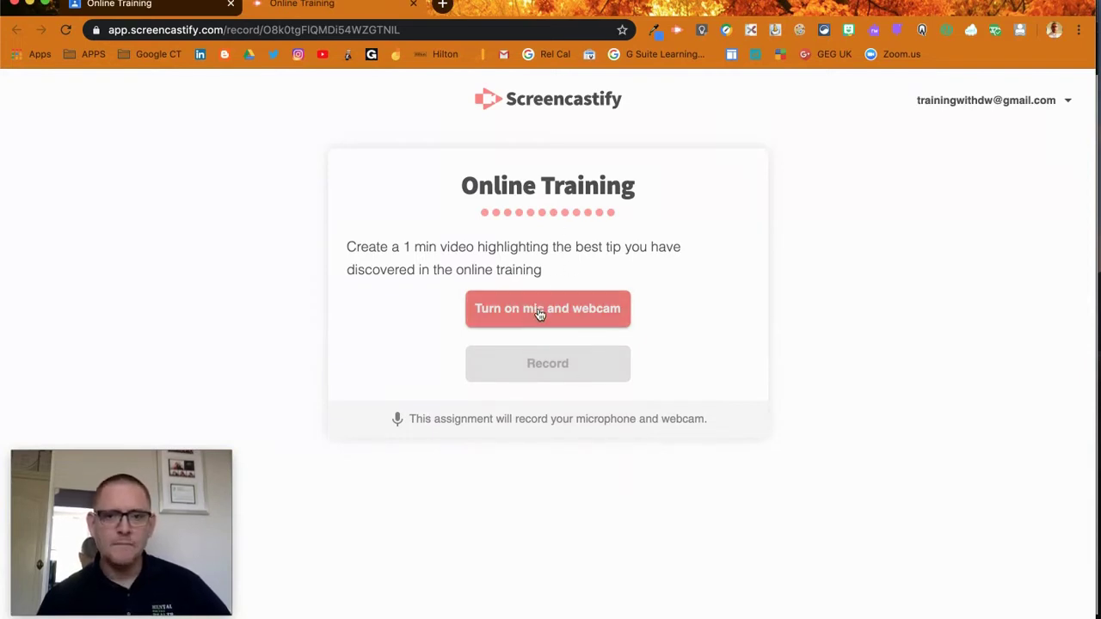
pyautogui.click(539, 311)
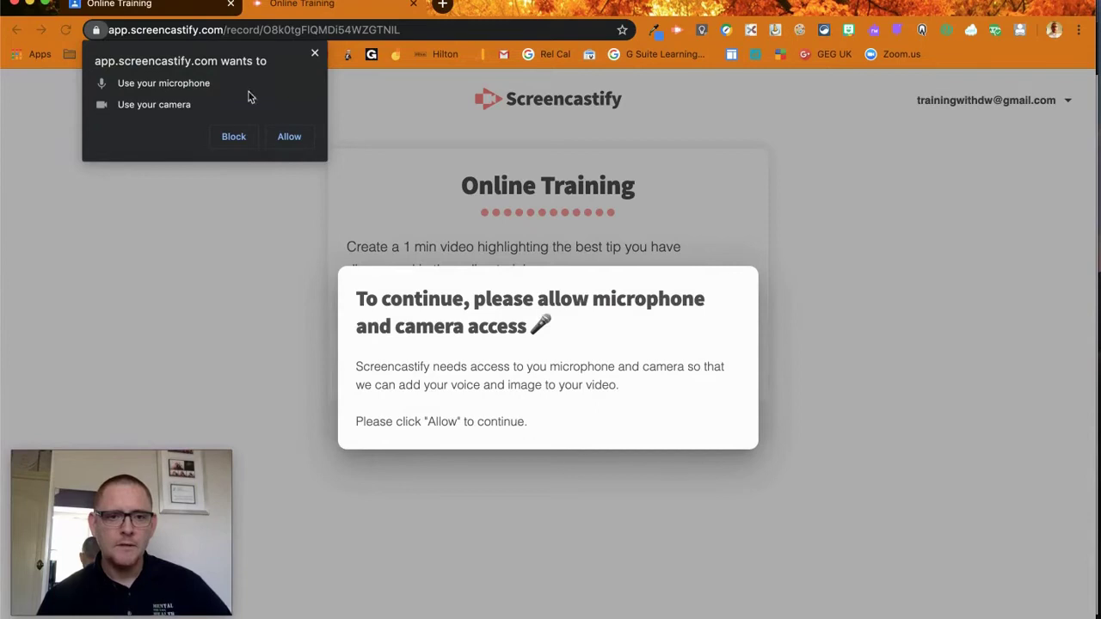
pyautogui.click(290, 137)
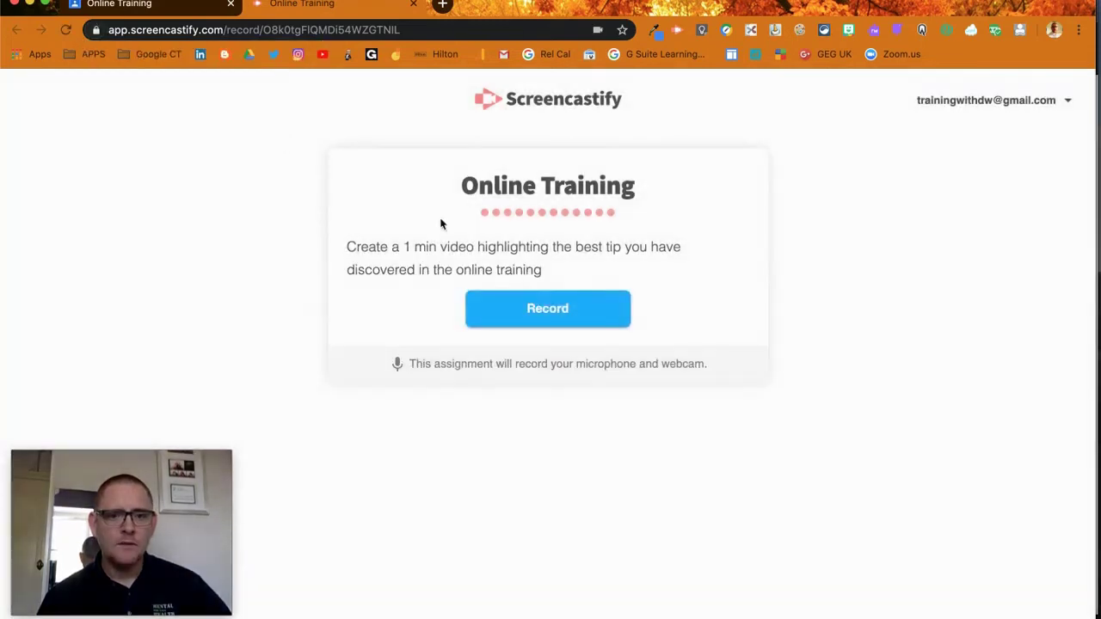
# Record a 16-second webcam video for Online Training
pyautogui.click(542, 314)
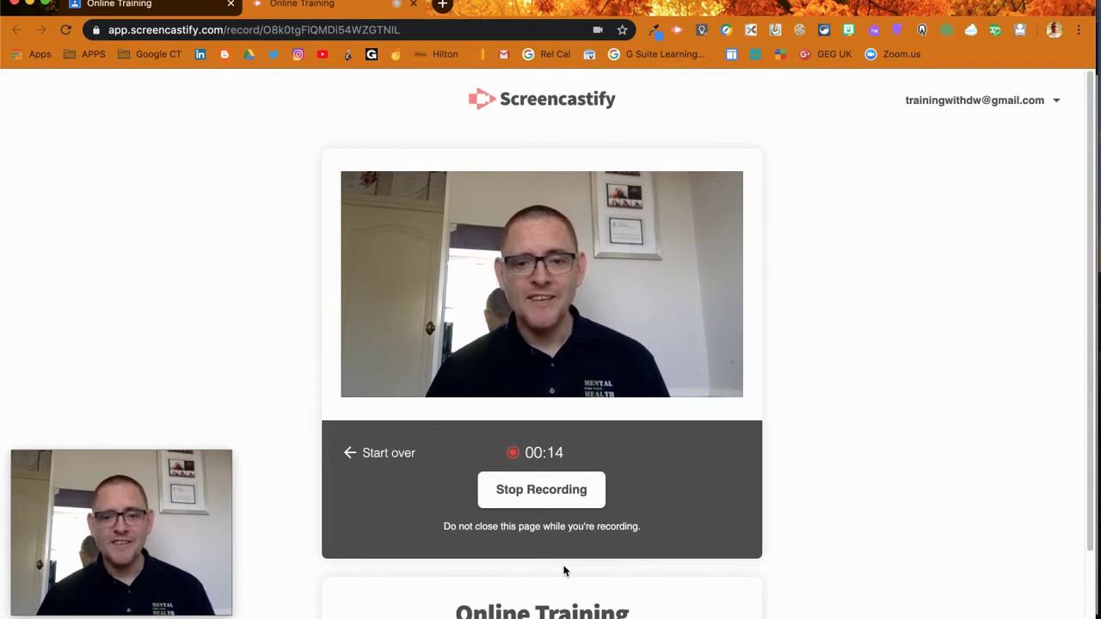
pyautogui.click(533, 494)
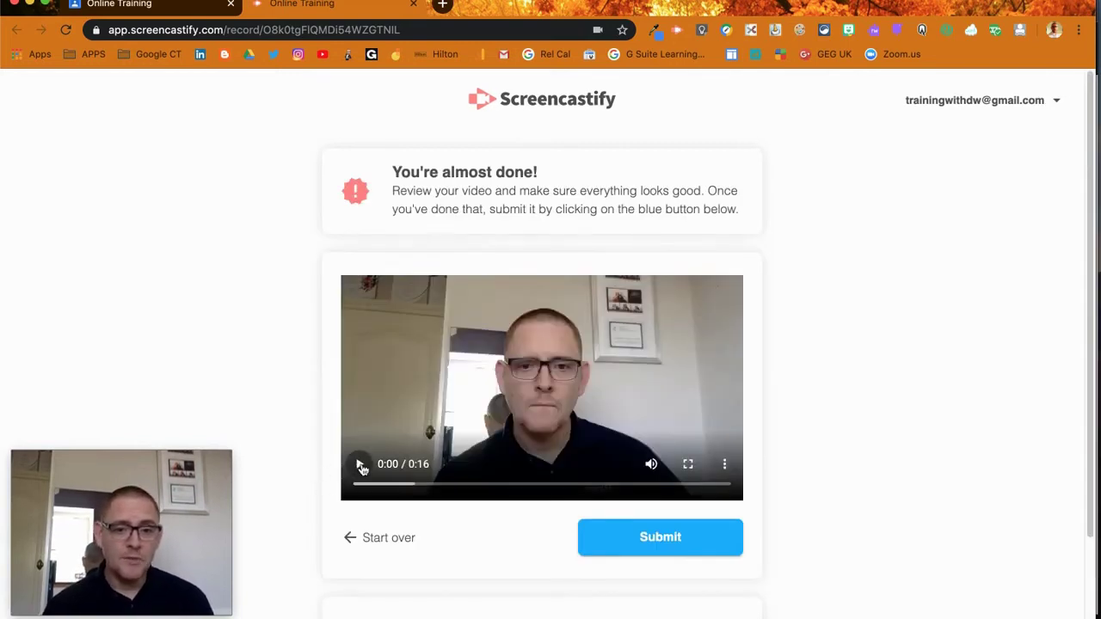
# Preview the 16-second recording, then submit it
pyautogui.click(360, 465)
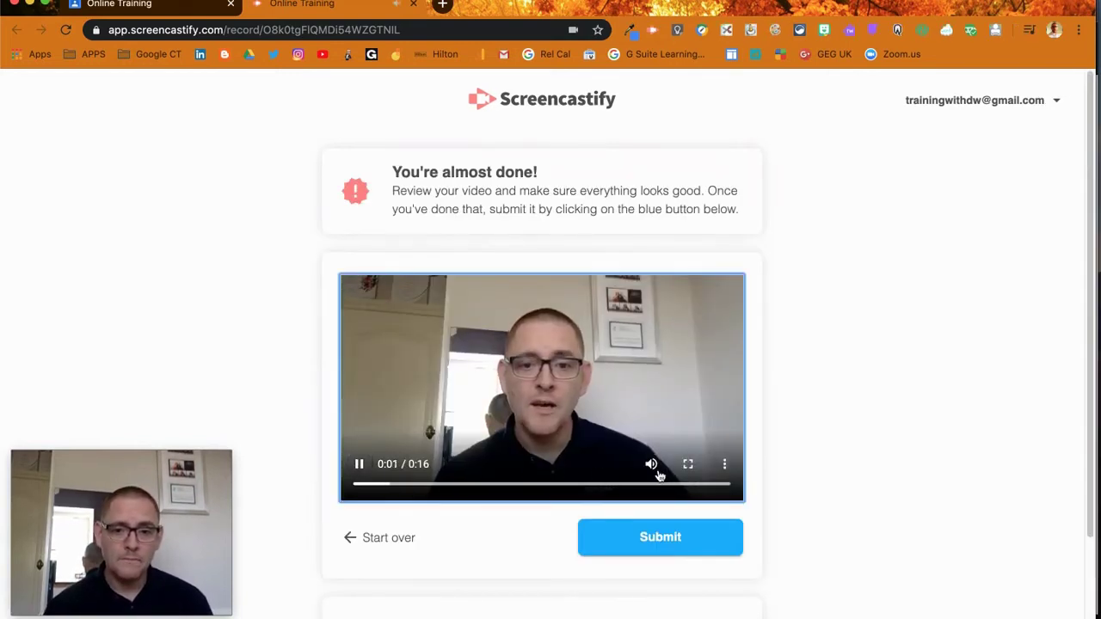
pyautogui.click(360, 465)
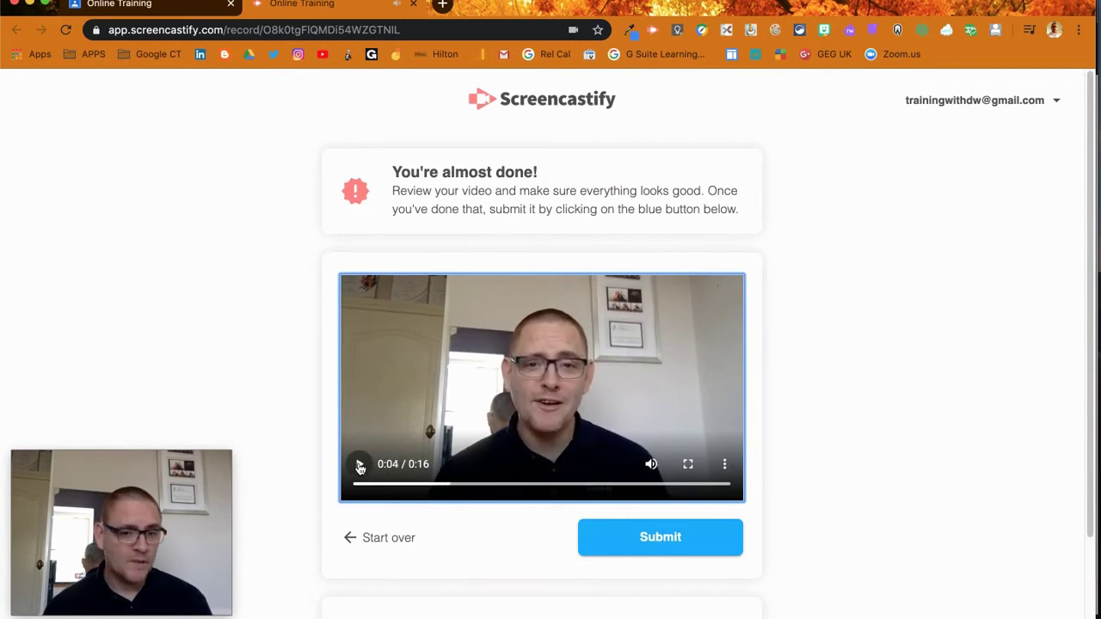
pyautogui.click(660, 537)
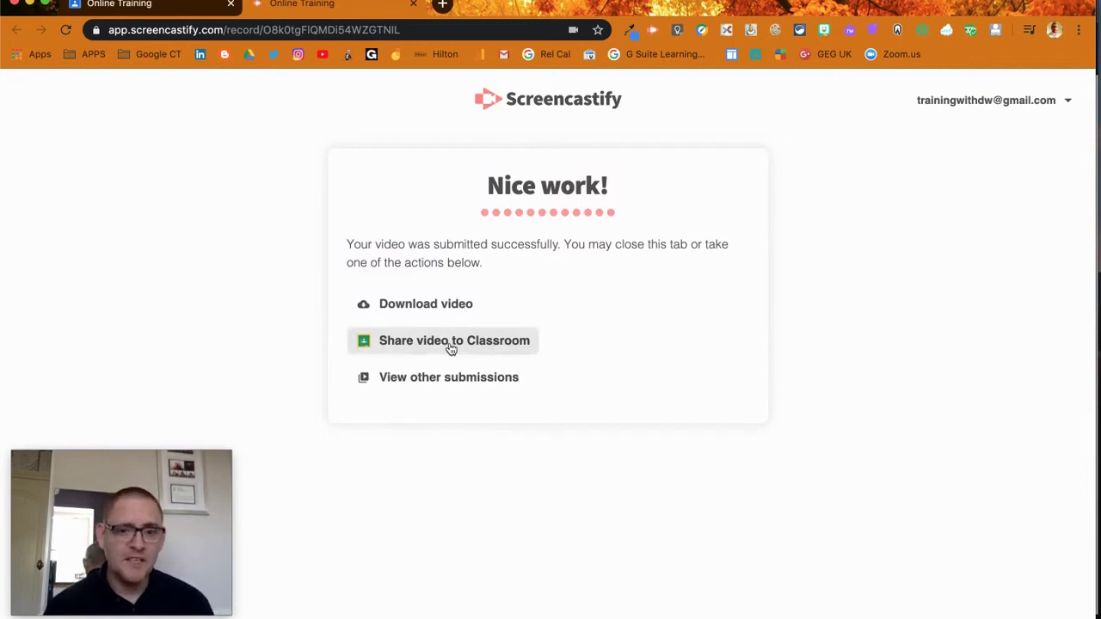
# Attach the video to Online Training in GEG UK Demo 11 AM, then view the assignment
pyautogui.click(451, 344)
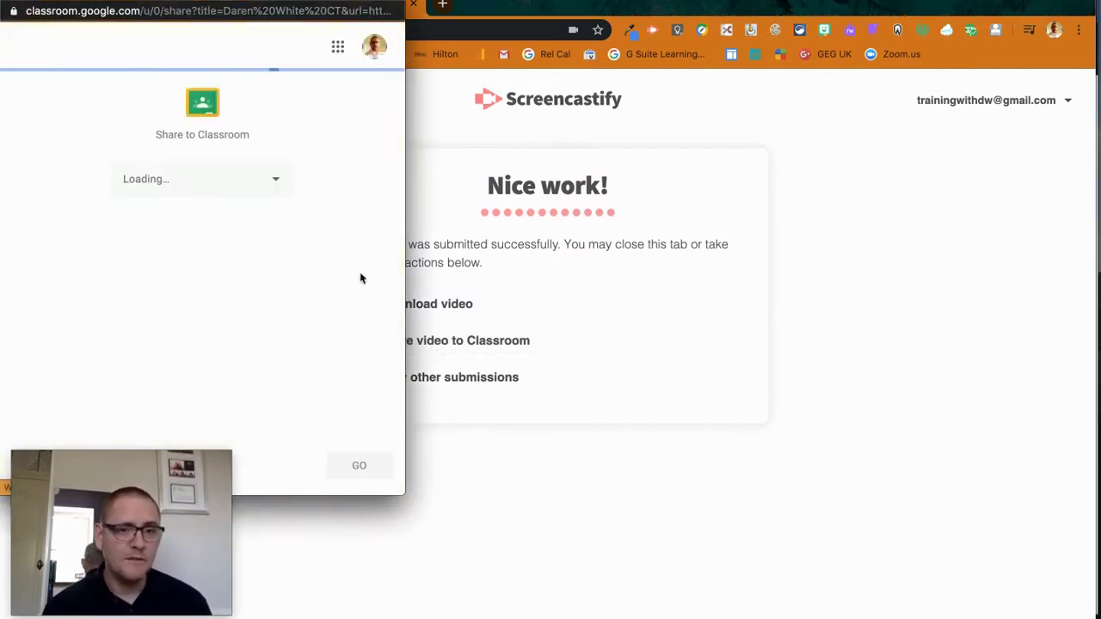
pyautogui.click(272, 184)
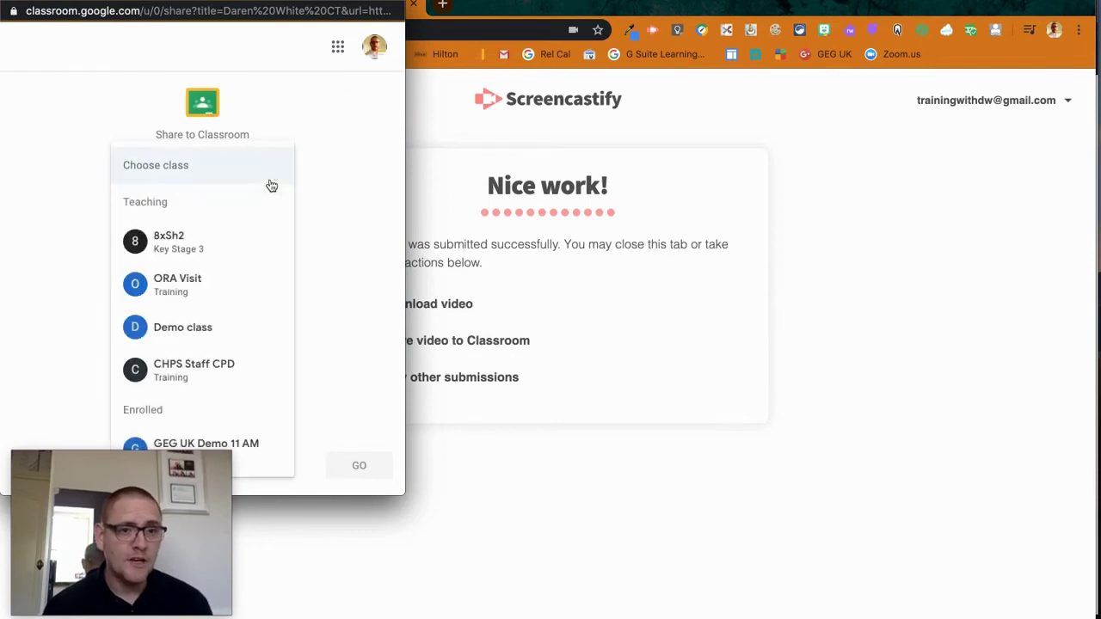
pyautogui.click(256, 447)
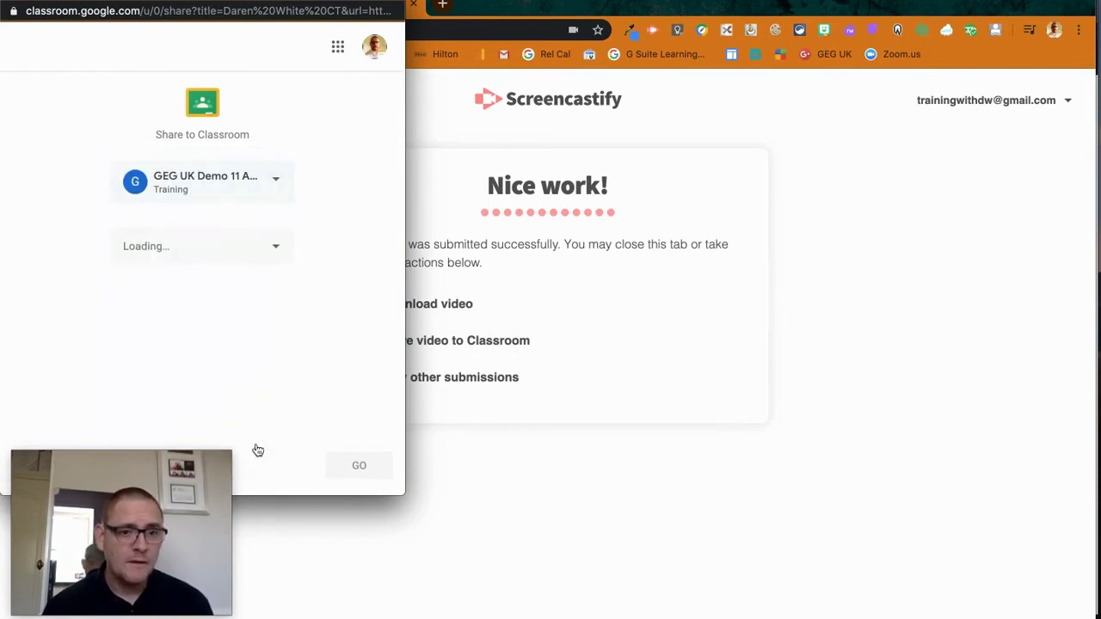
pyautogui.click(271, 250)
pyautogui.click(195, 283)
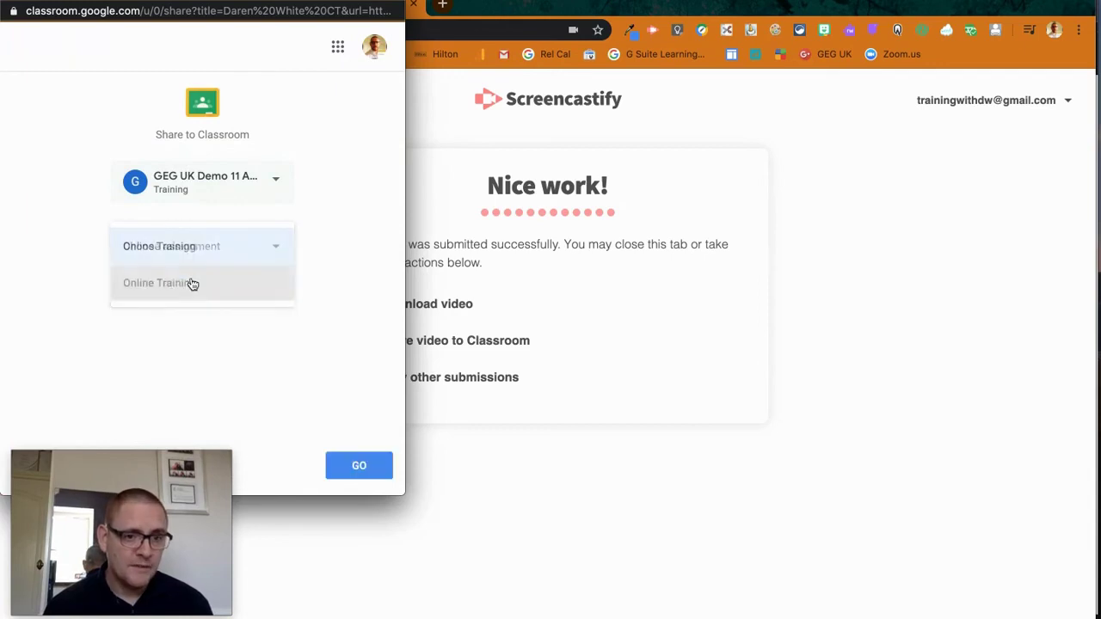
pyautogui.click(359, 467)
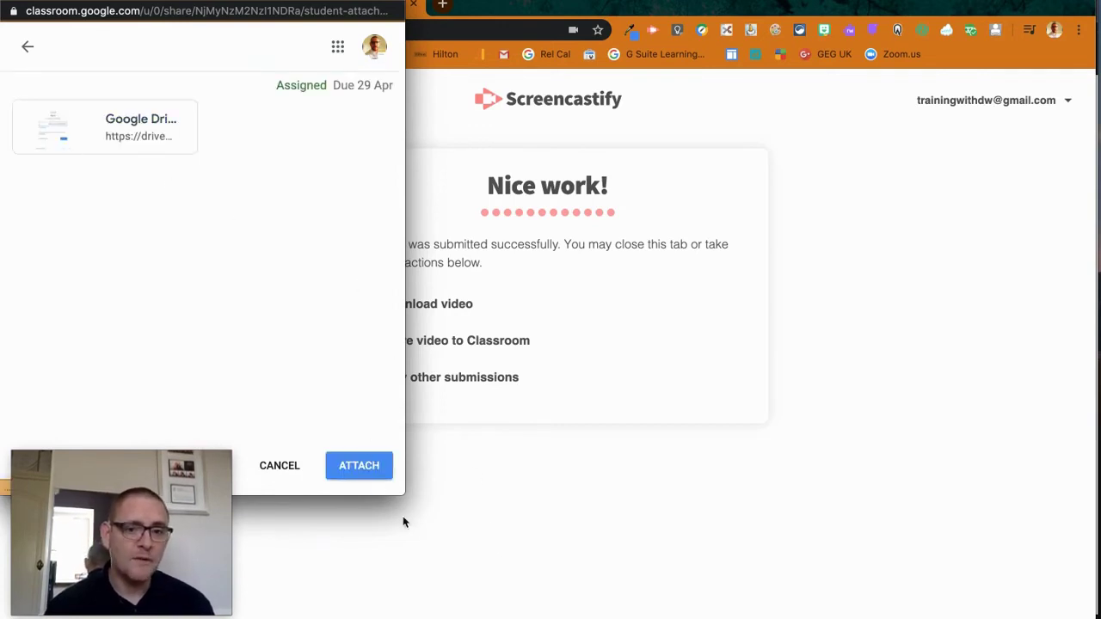
pyautogui.click(359, 465)
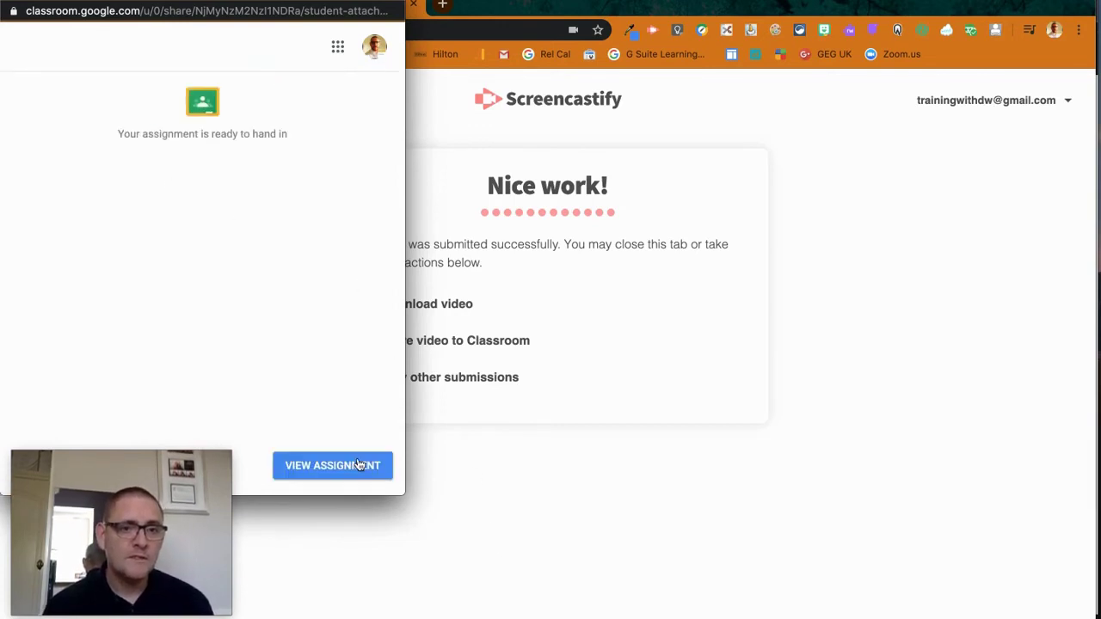
pyautogui.click(335, 469)
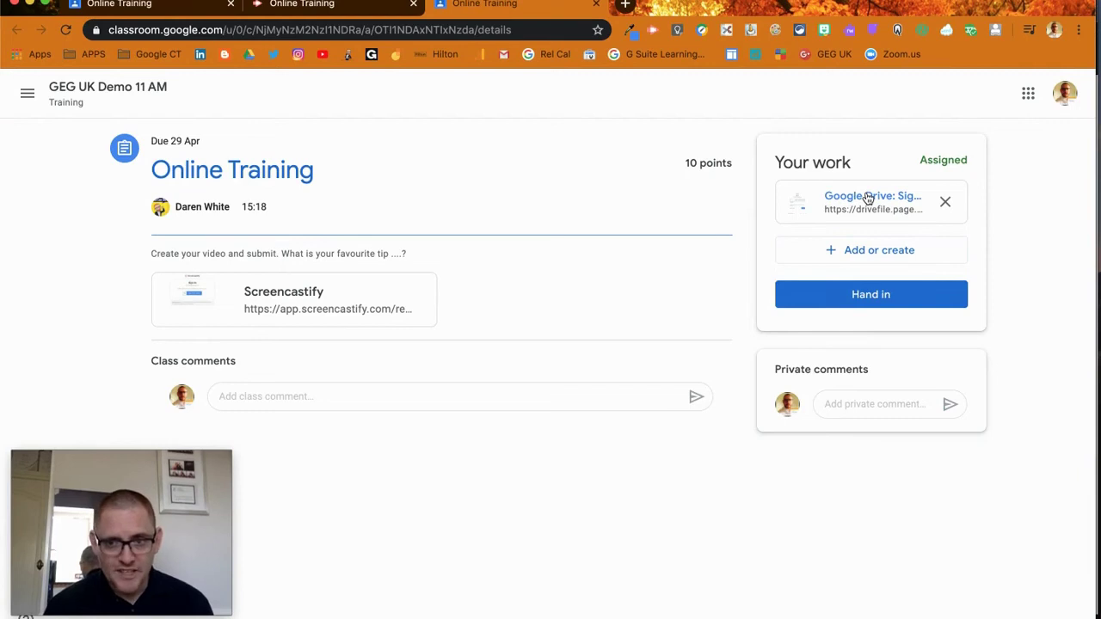
# Hand in the Online Training work, check the other submissions folder, then close the Drive window
pyautogui.click(867, 293)
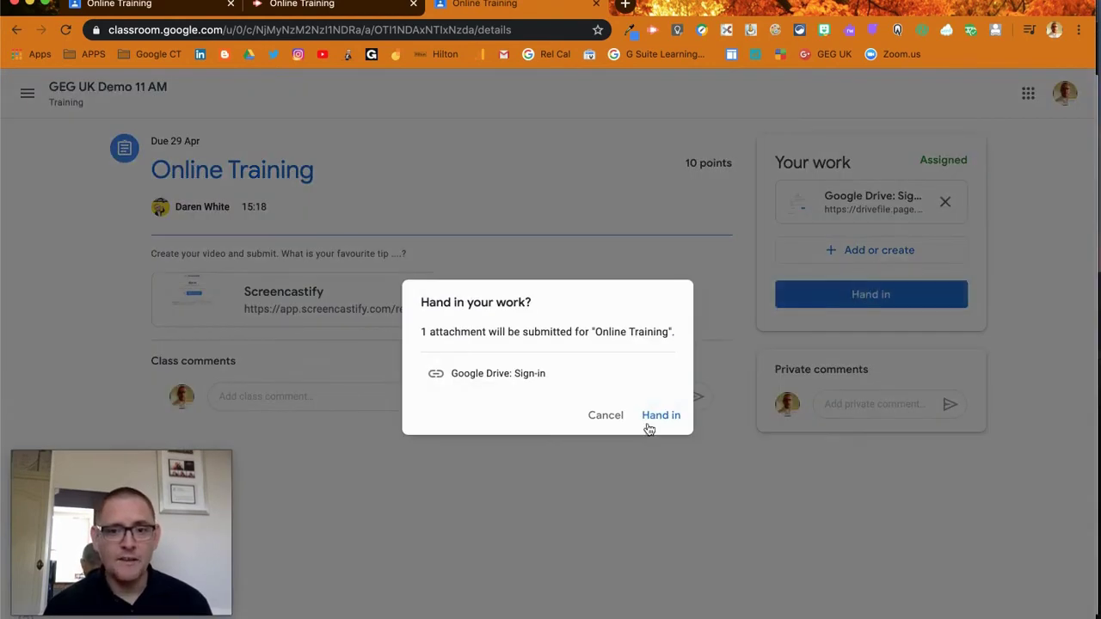
pyautogui.click(653, 417)
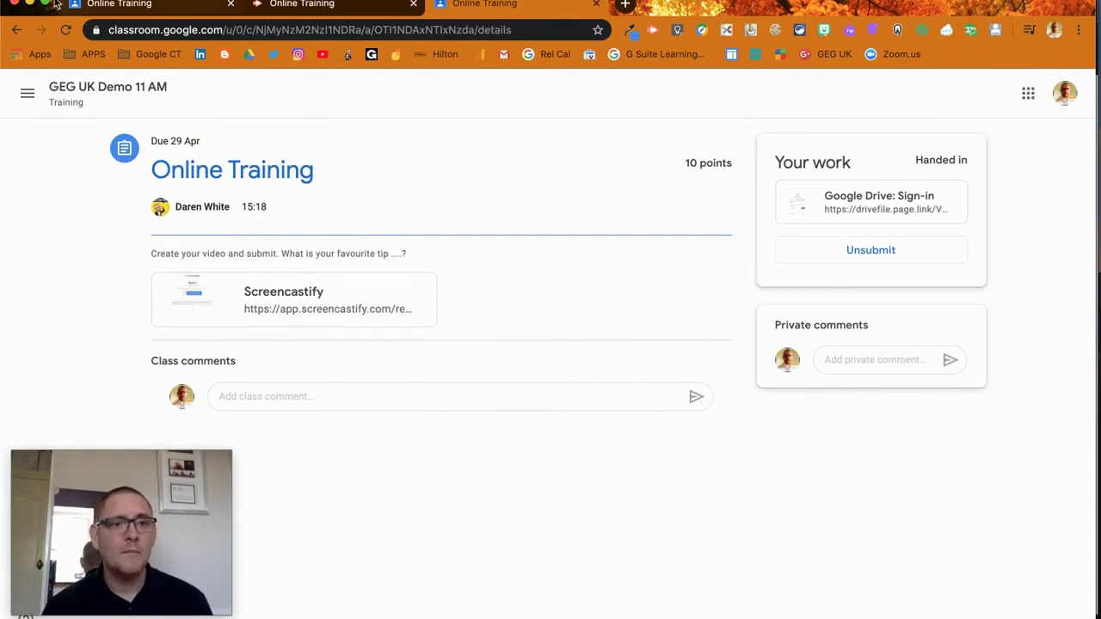
pyautogui.click(359, 5)
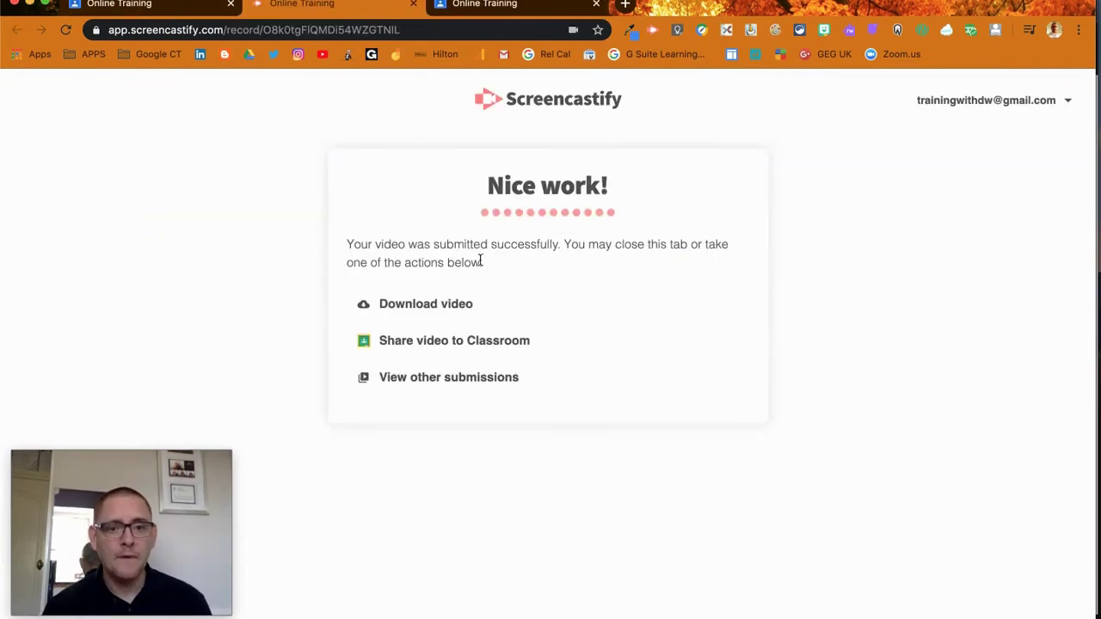
pyautogui.click(446, 371)
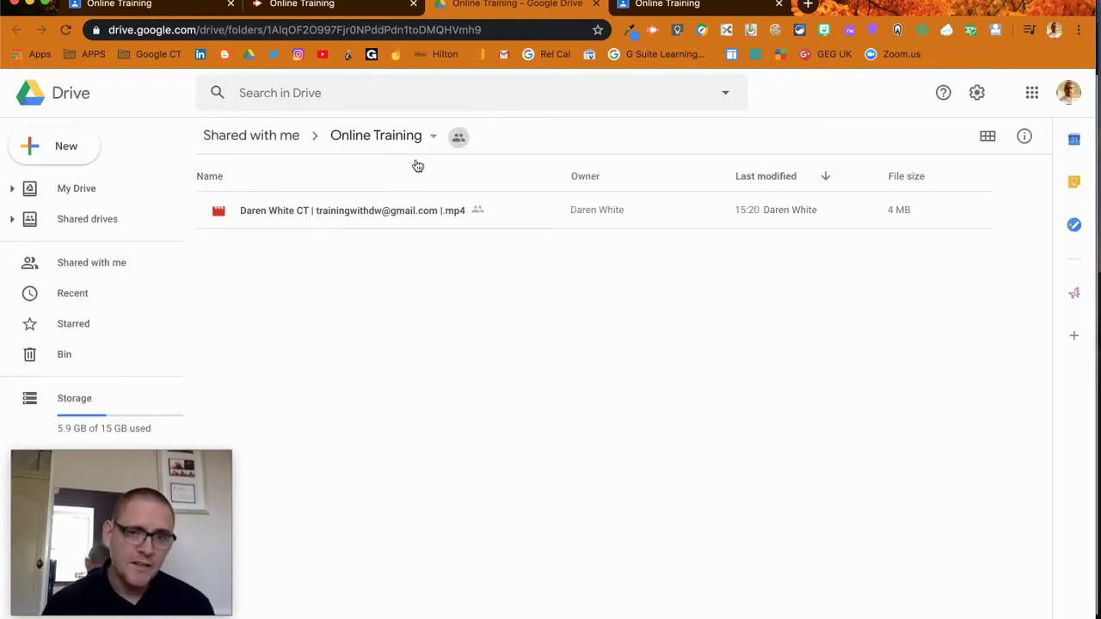
pyautogui.click(30, 4)
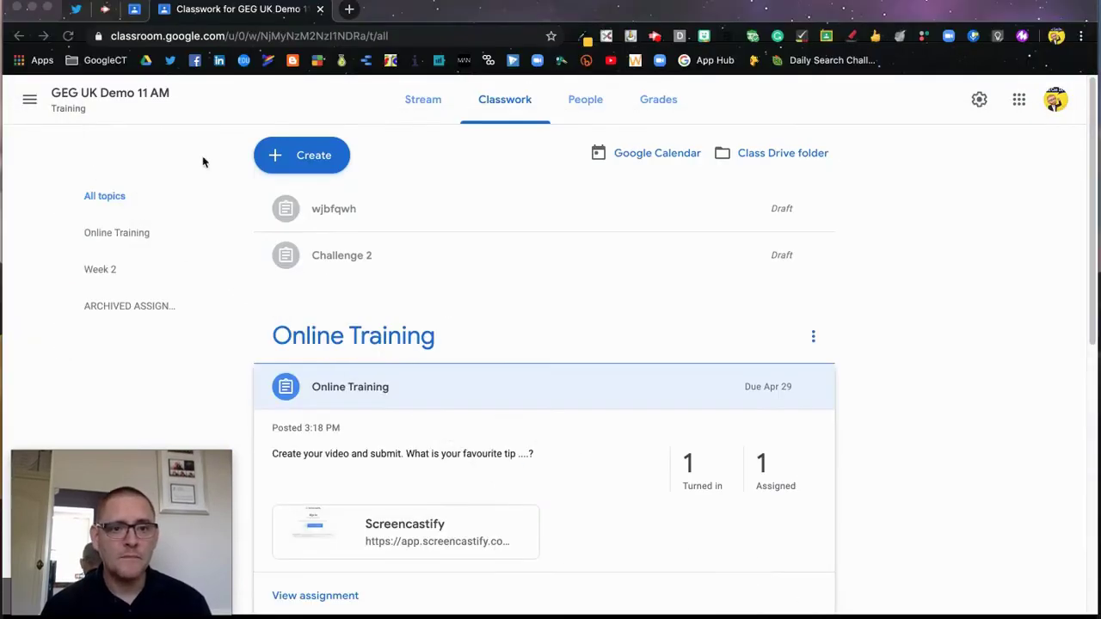
# Reload Classwork, expand Online Training, and open the student's submitted mp4 video from Student work
pyautogui.click(69, 38)
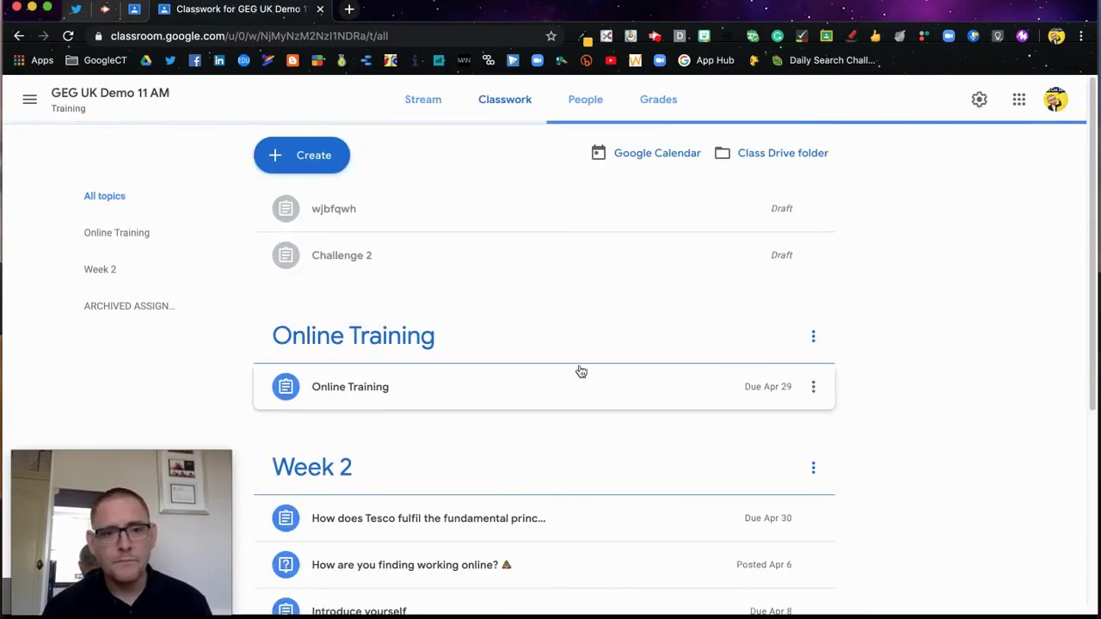
pyautogui.click(378, 391)
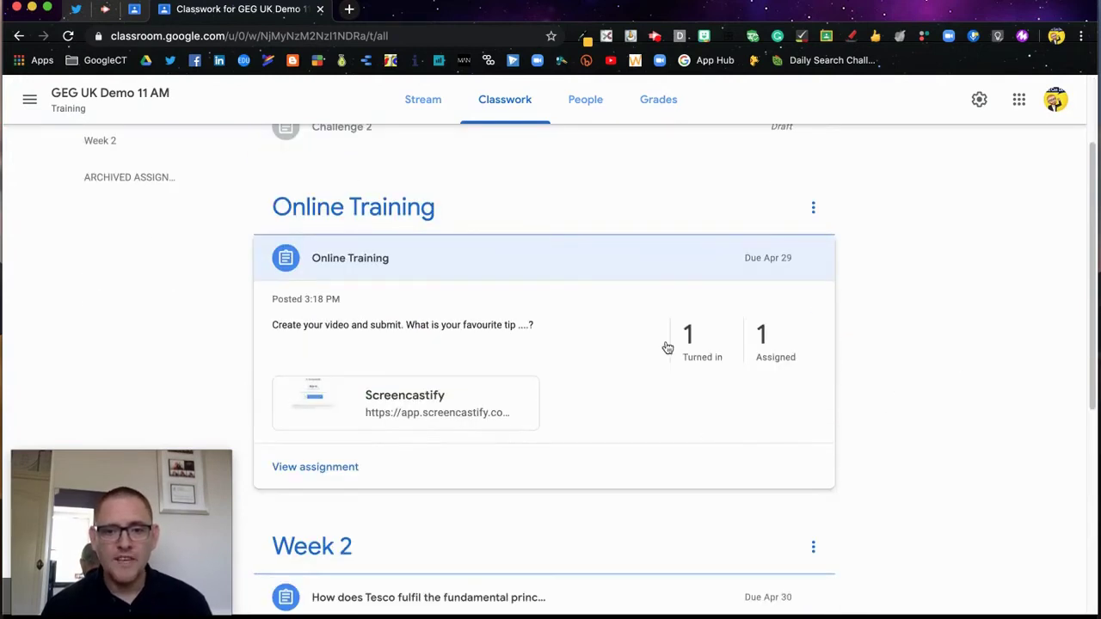
pyautogui.click(344, 467)
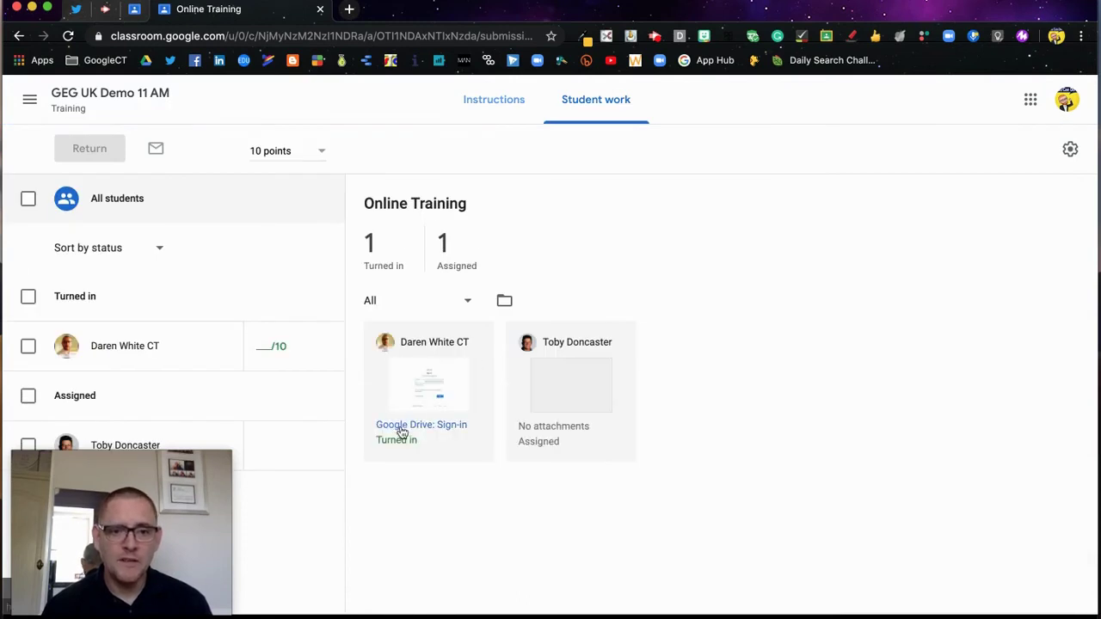
pyautogui.click(403, 427)
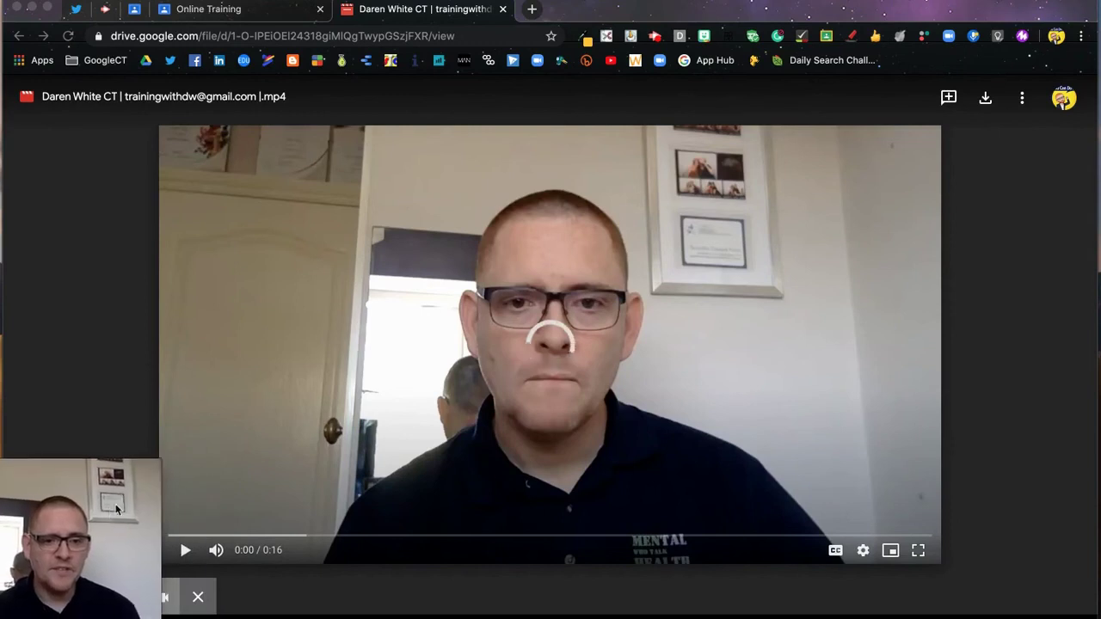
# Play and pause the submitted video, comment 'Great tip that one!' on it, and close Drive
pyautogui.click(188, 552)
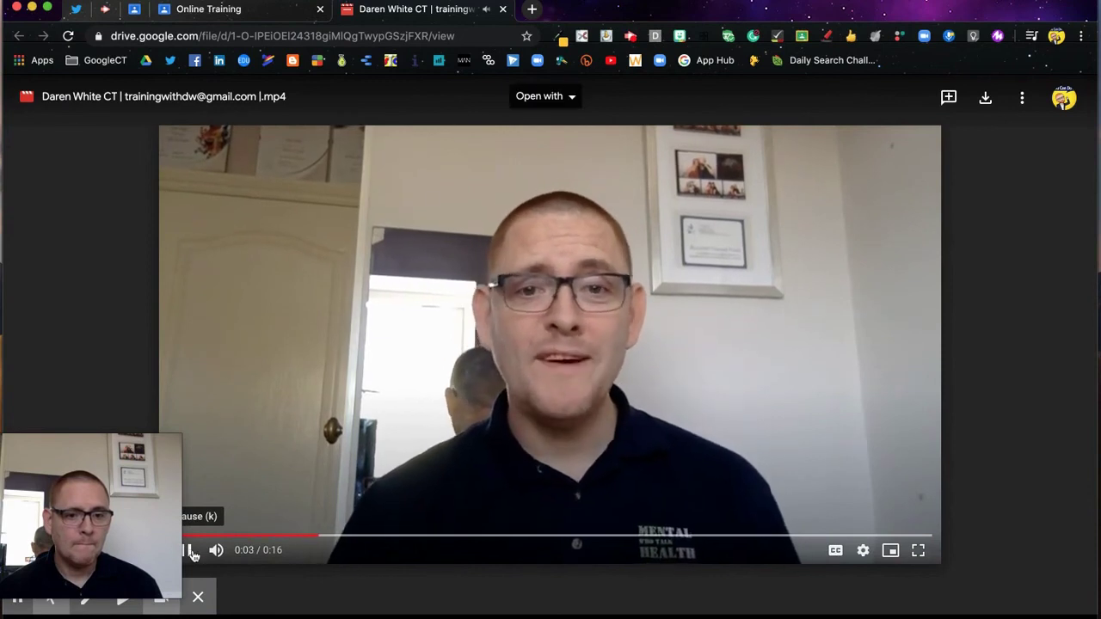
pyautogui.press('space')
pyautogui.click(948, 97)
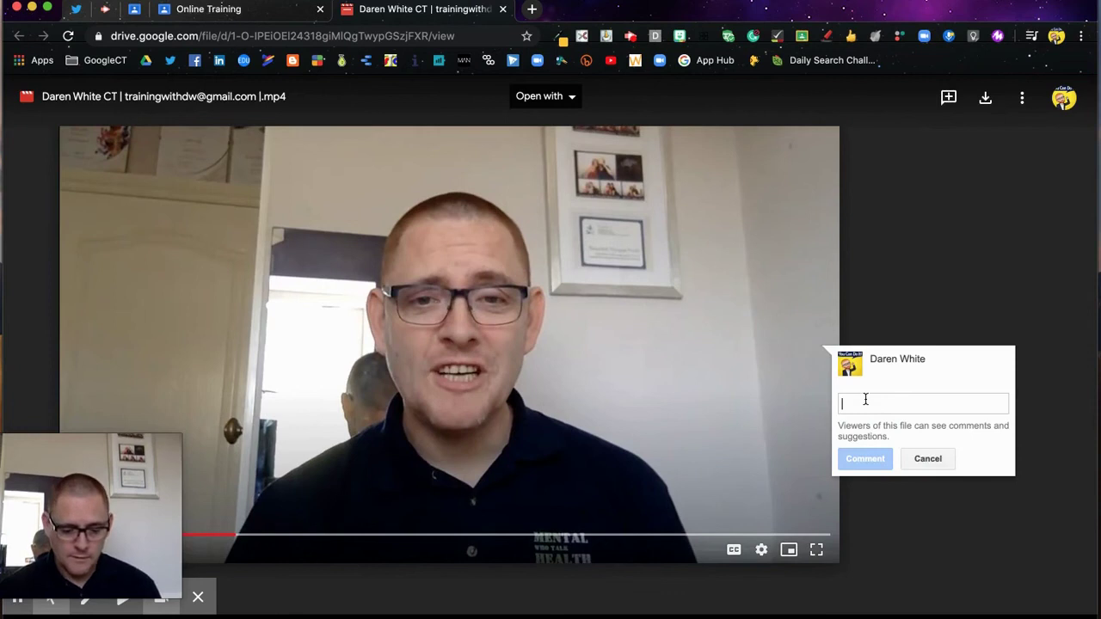
pyautogui.write('Great')
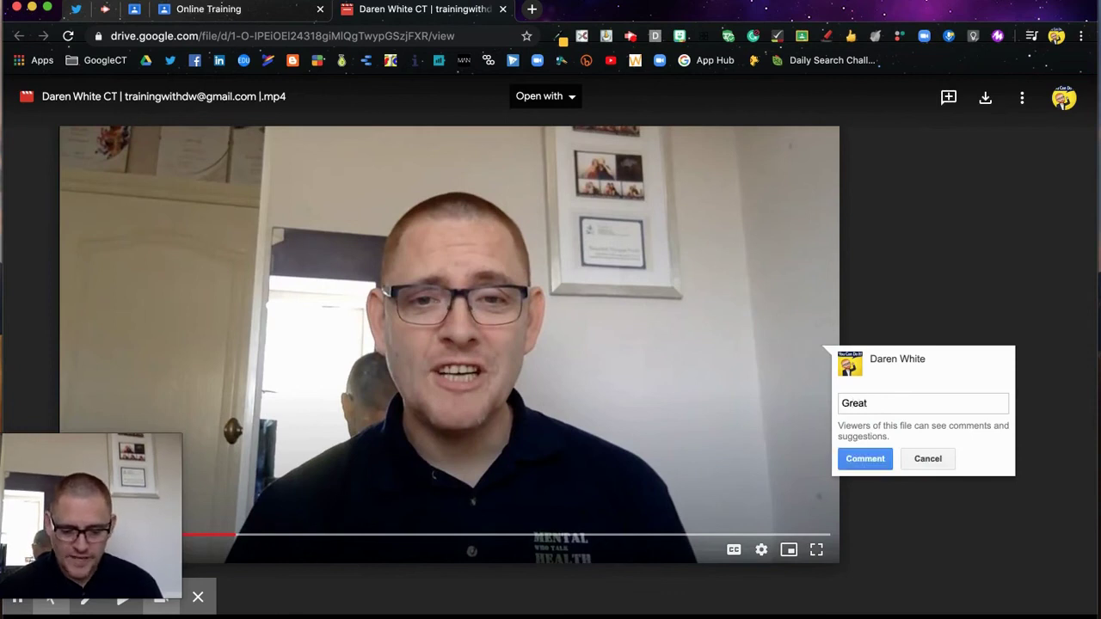
pyautogui.write(' tip that one!')
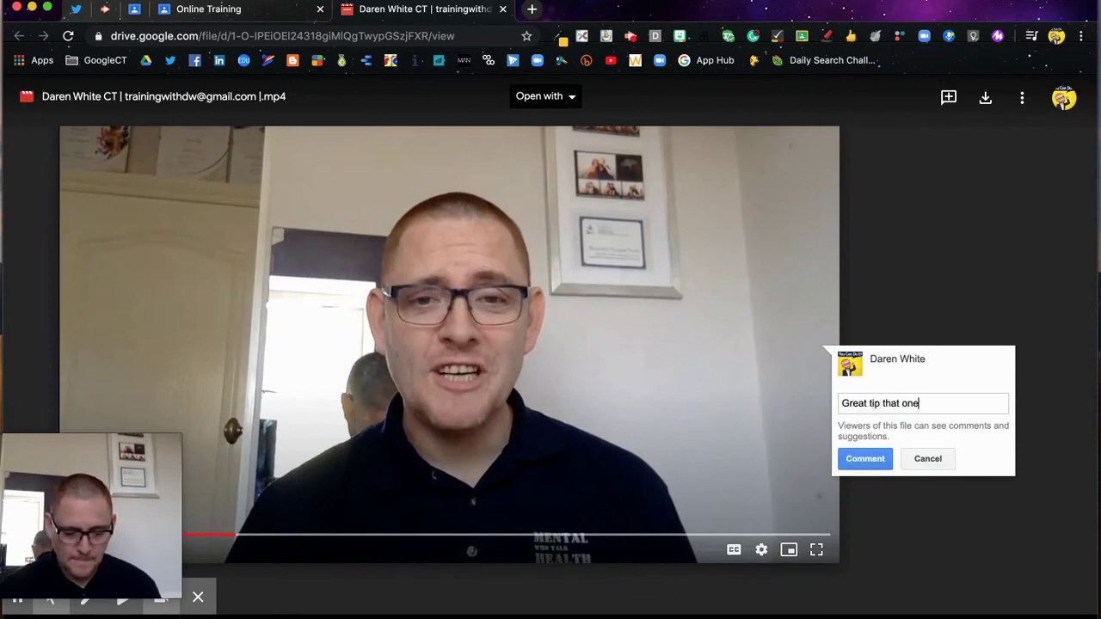
pyautogui.click(867, 458)
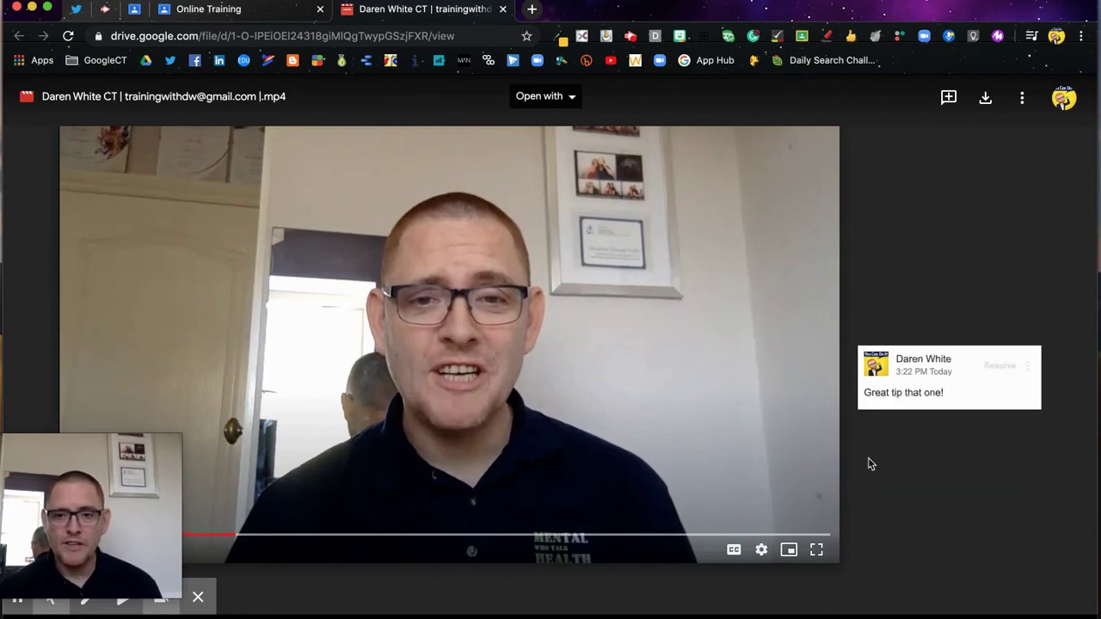
pyautogui.click(502, 10)
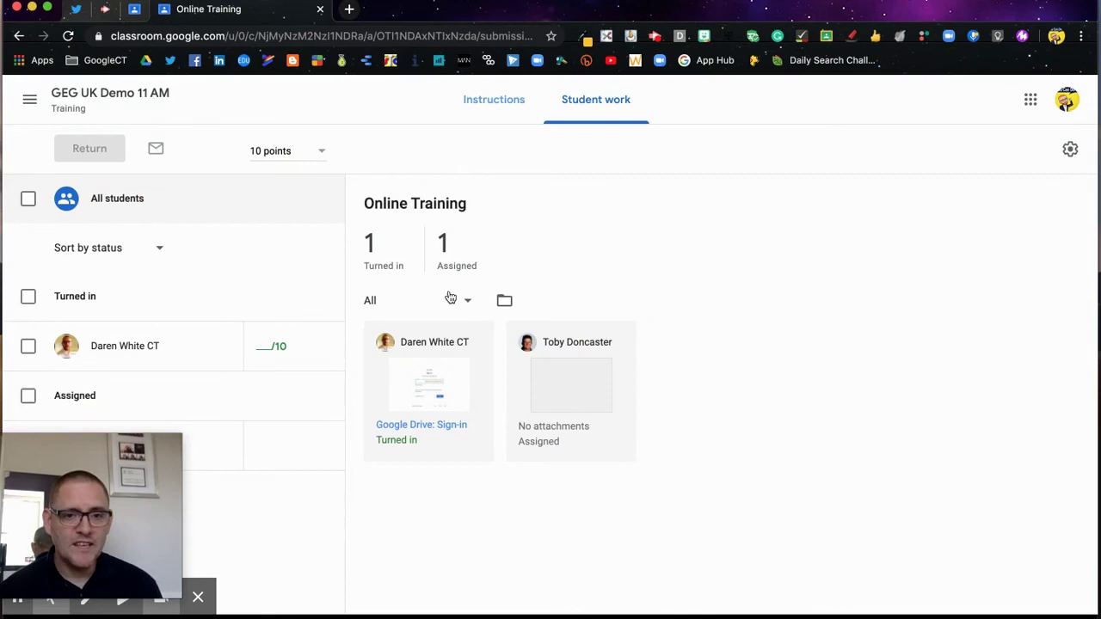
# Grade the student's Online Training submission 10 and return it to the student
pyautogui.click(264, 344)
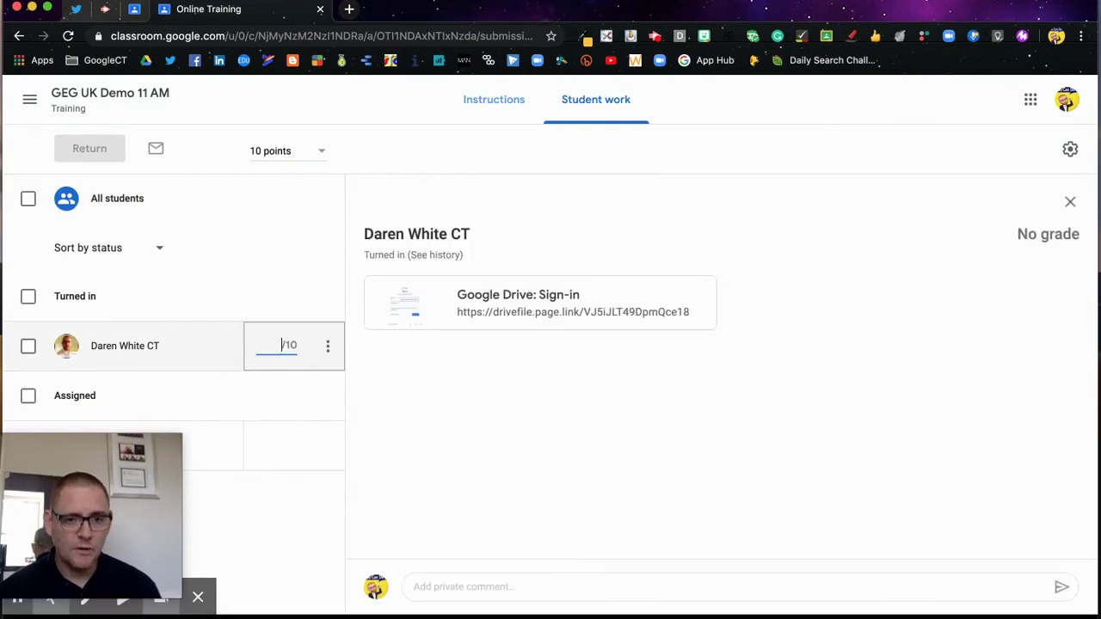
pyautogui.write('10')
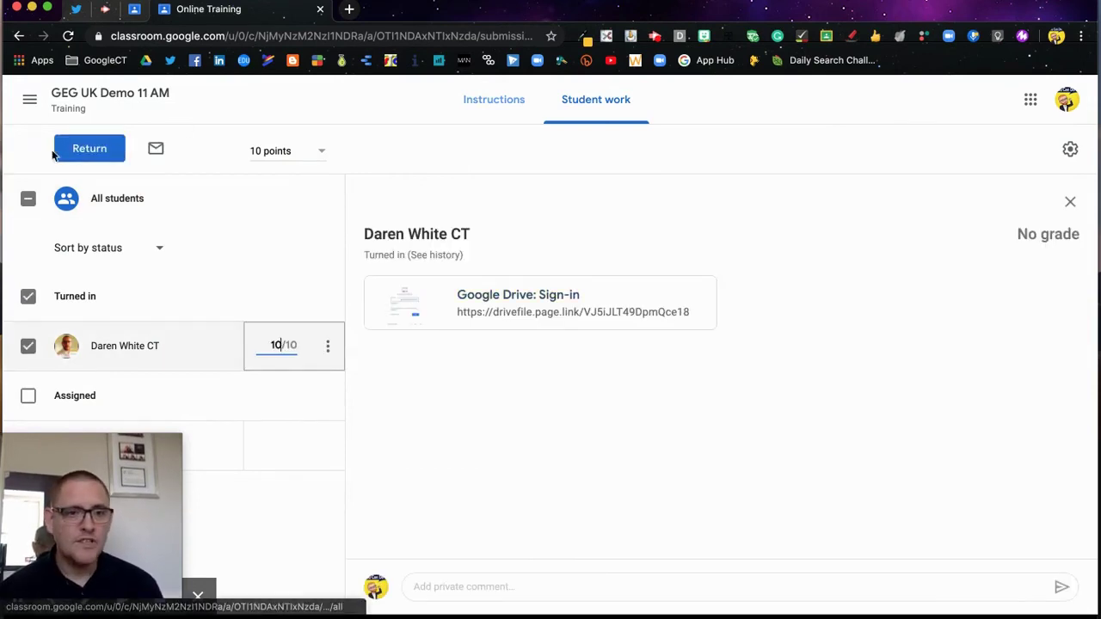
pyautogui.click(79, 151)
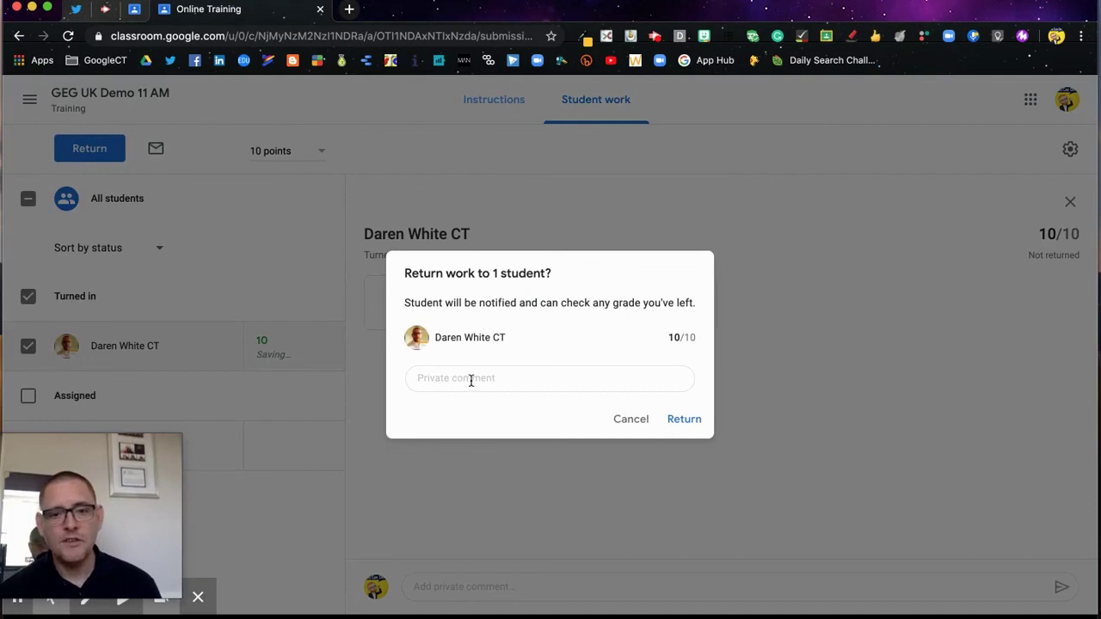
pyautogui.click(470, 381)
pyautogui.click(685, 421)
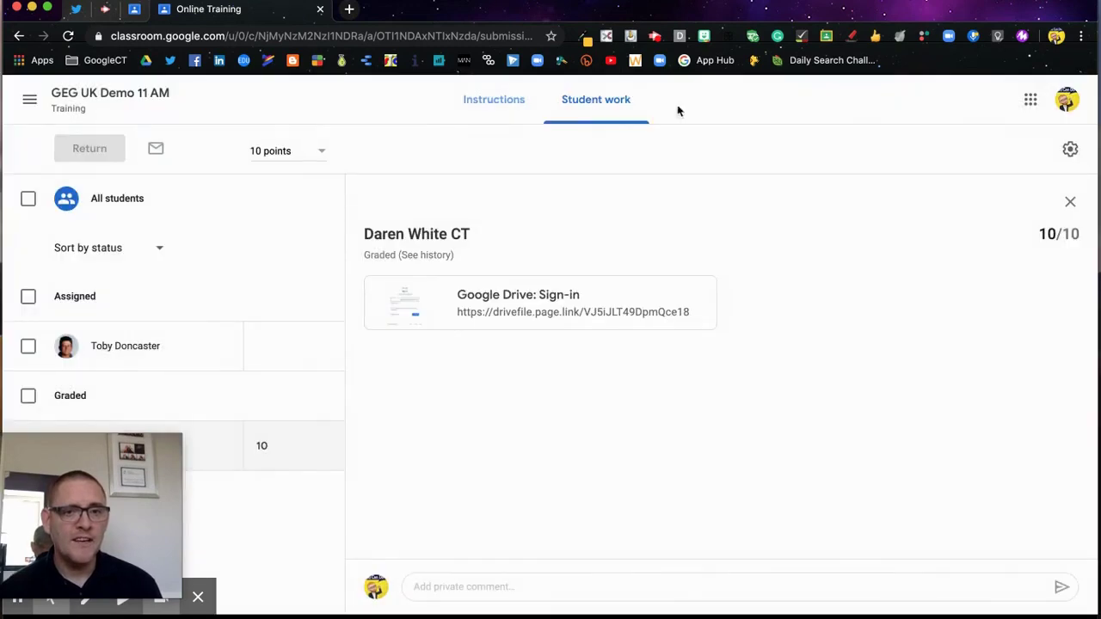
# Back in Screencastify, dismiss the new-assignment window to show Online Training with 1 submission
pyautogui.click(107, 10)
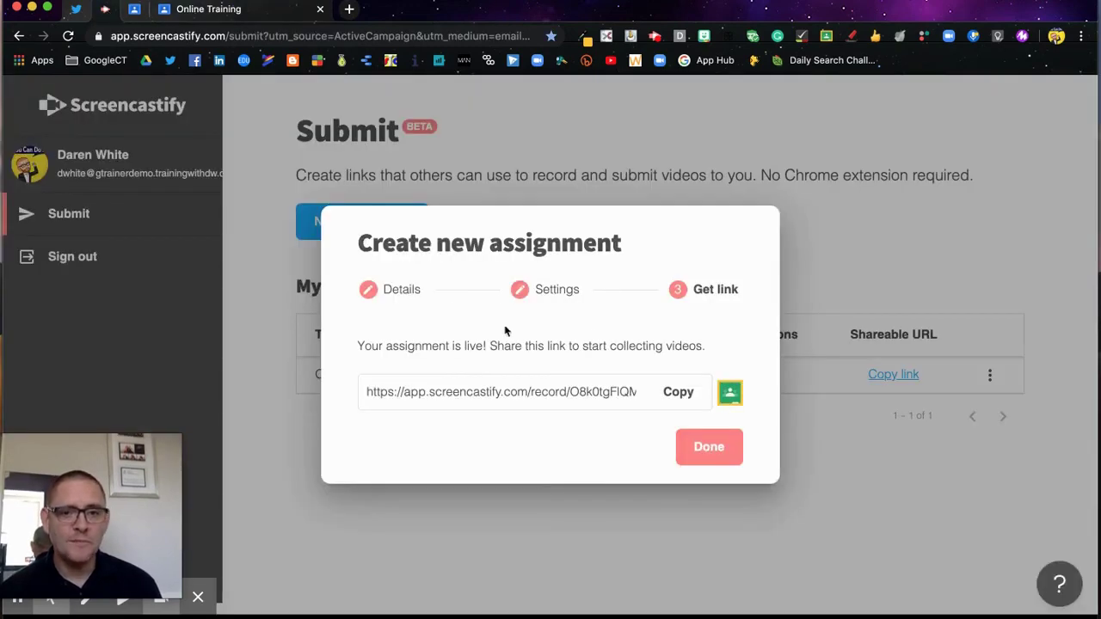
pyautogui.click(709, 448)
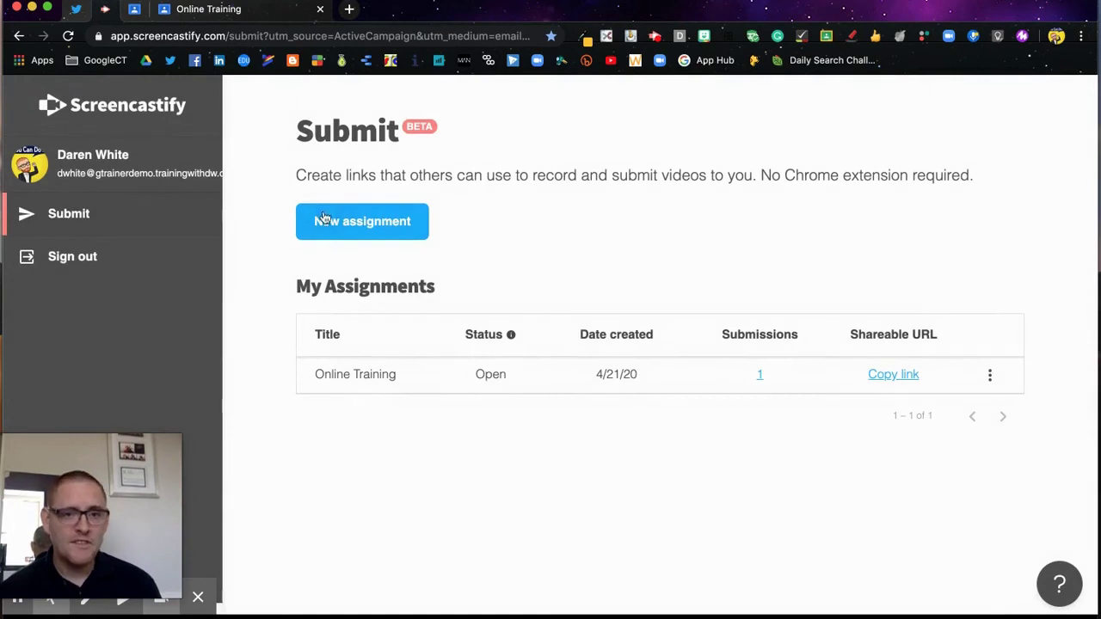